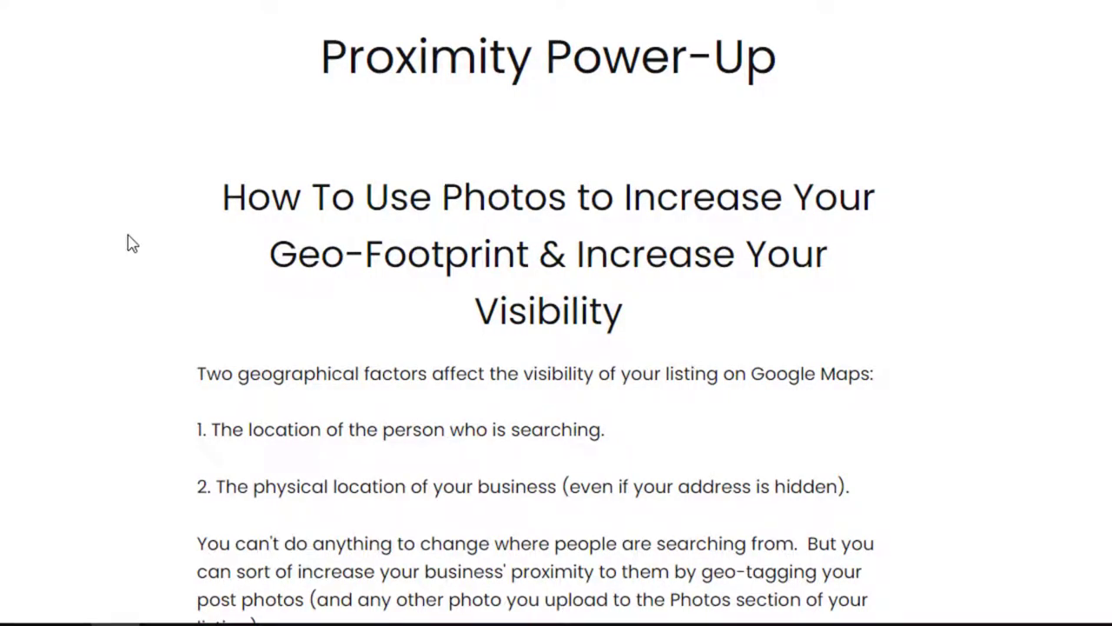
# Read the Proximity Power-Up guide, including the photo naming specifics and the action items for geotagging photos.
pyautogui.scroll(-3, 131, 242)
pyautogui.scroll(-5, 131, 242)
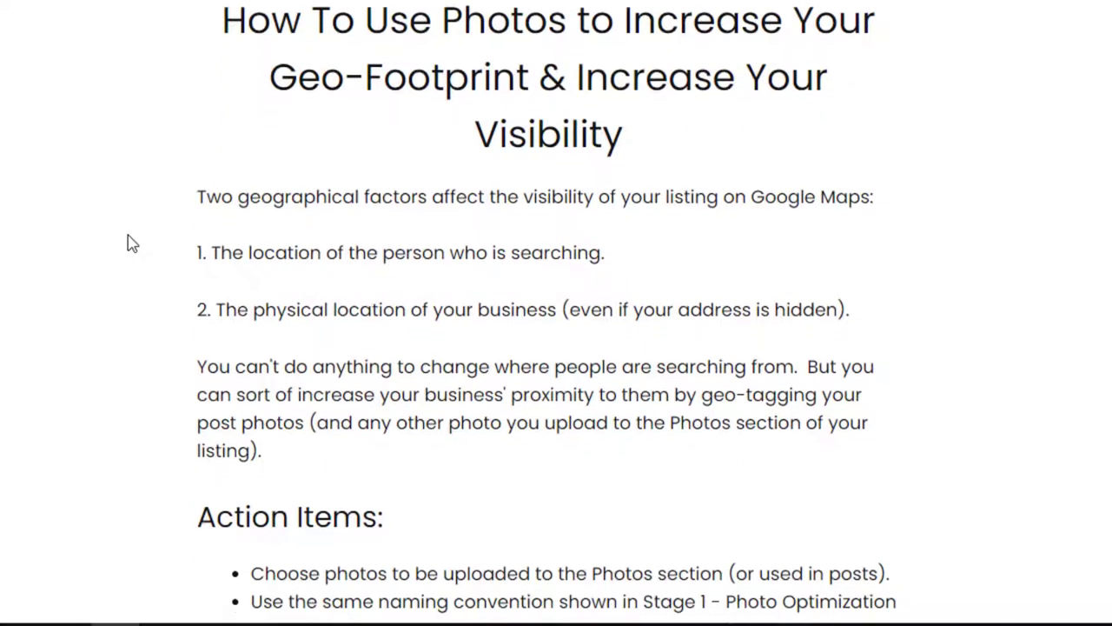
pyautogui.scroll(-2, 130, 242)
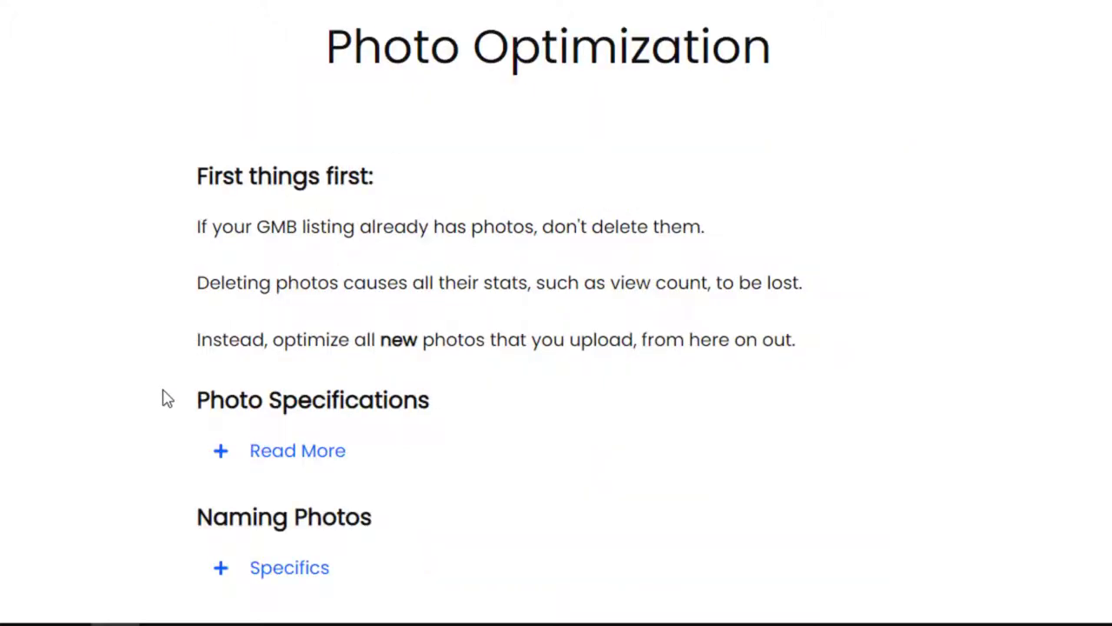
pyautogui.scroll(-3, 165, 396)
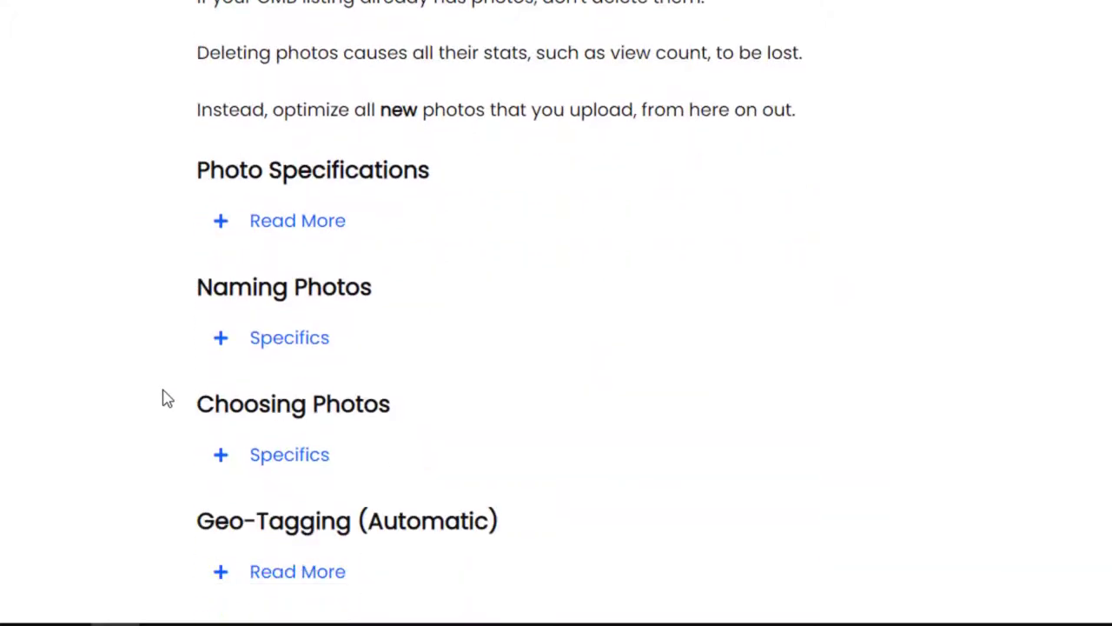
pyautogui.click(284, 341)
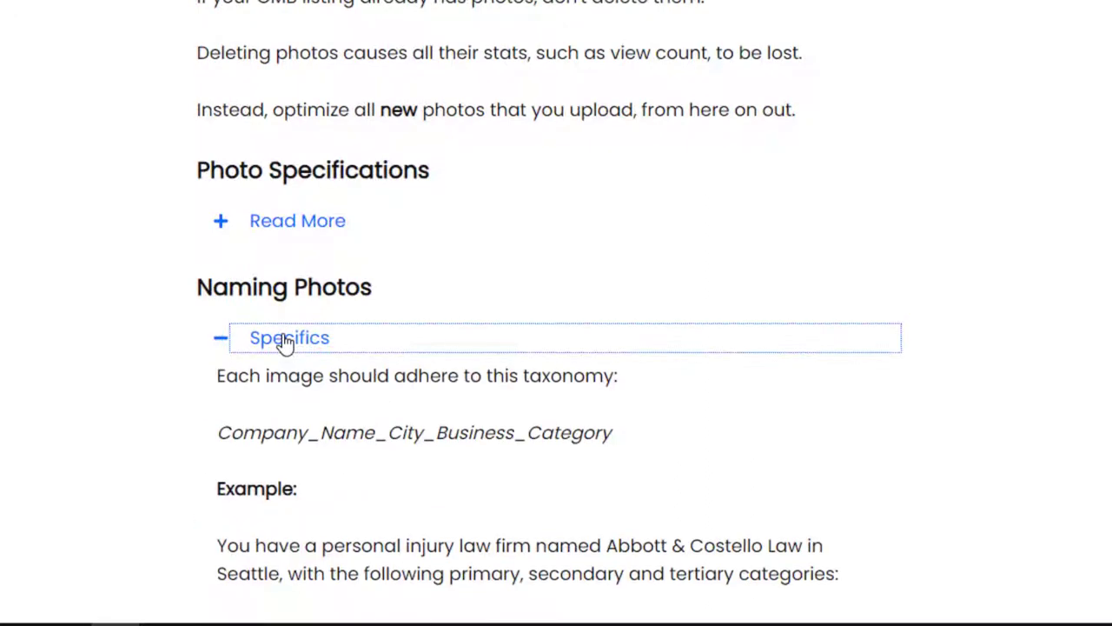
pyautogui.scroll(-2, 169, 373)
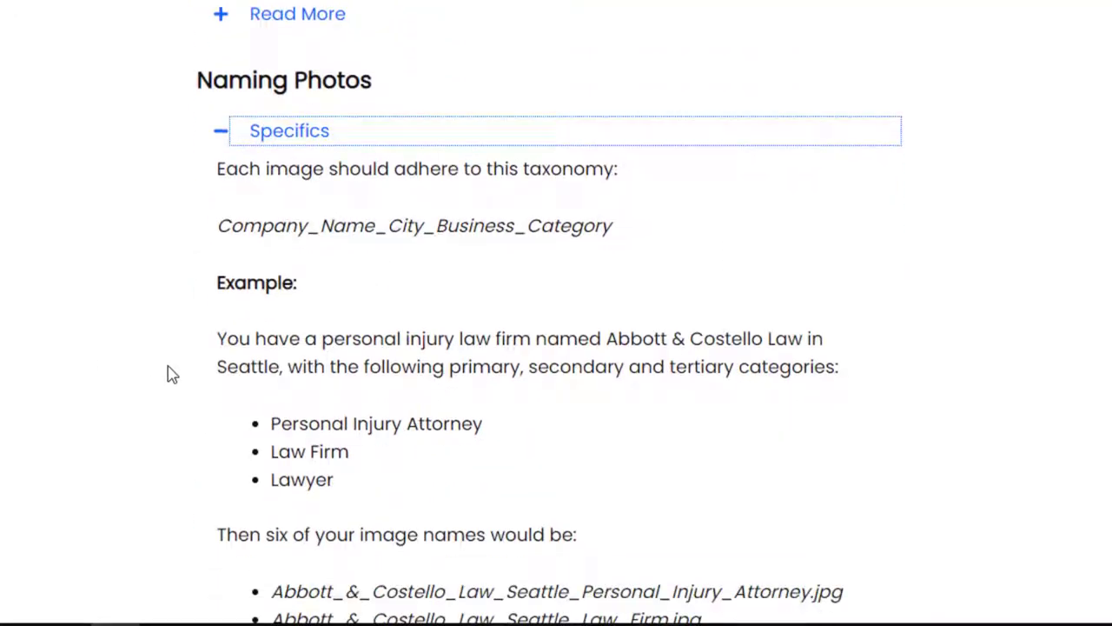
pyautogui.moveTo(219, 169); pyautogui.dragTo(616, 174)
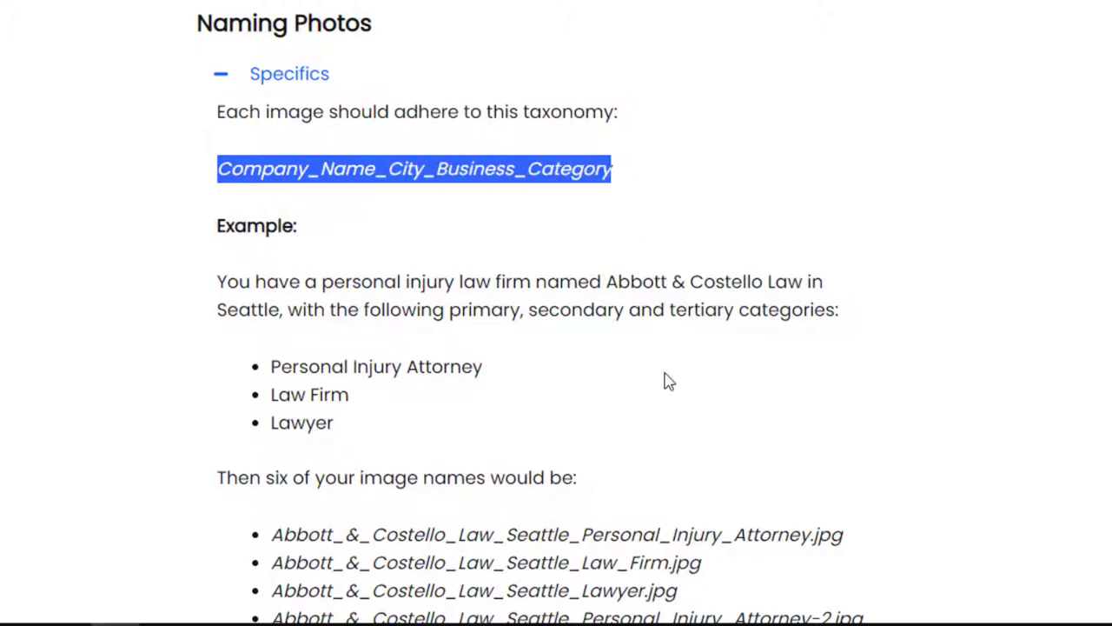
pyautogui.scroll(-1, 667, 380)
pyautogui.scroll(-3, 667, 381)
pyautogui.moveTo(339, 181); pyautogui.dragTo(275, 127)
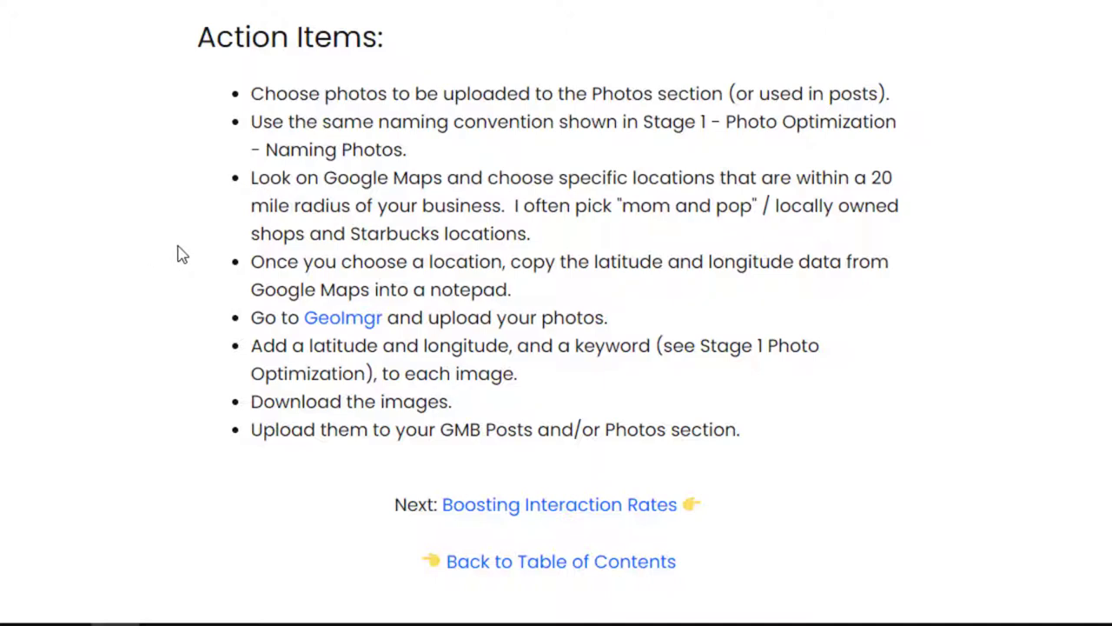
pyautogui.scroll(1, 181, 254)
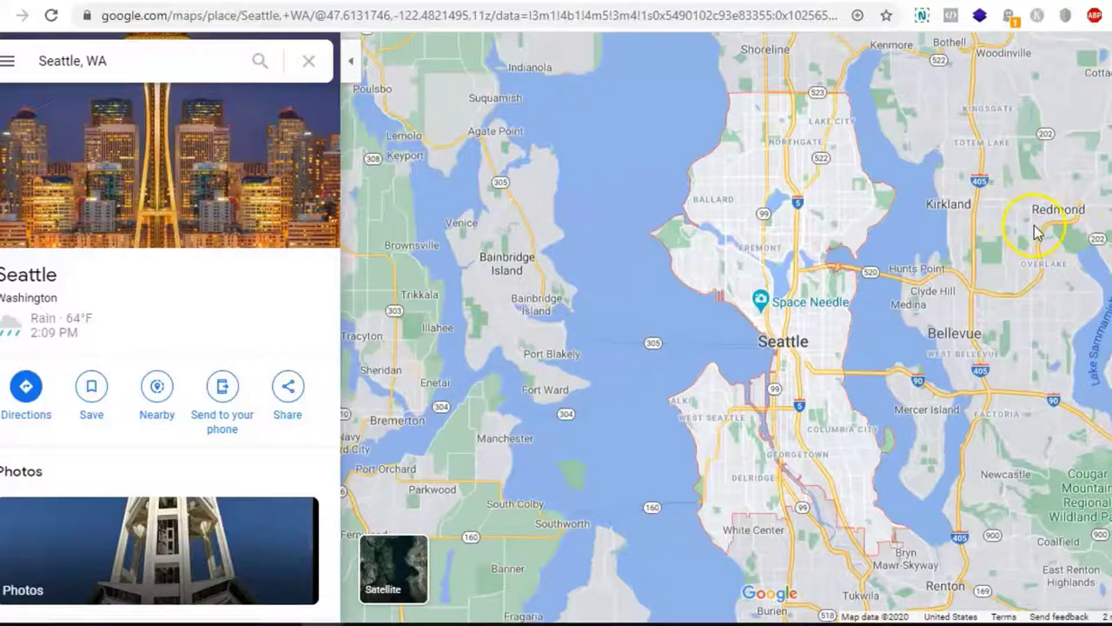
# In Google Maps, find Redmond northeast of Seattle and pick a point on NE 85th St beside Redmond Regional Library.
pyautogui.scroll(4, 1042, 233)
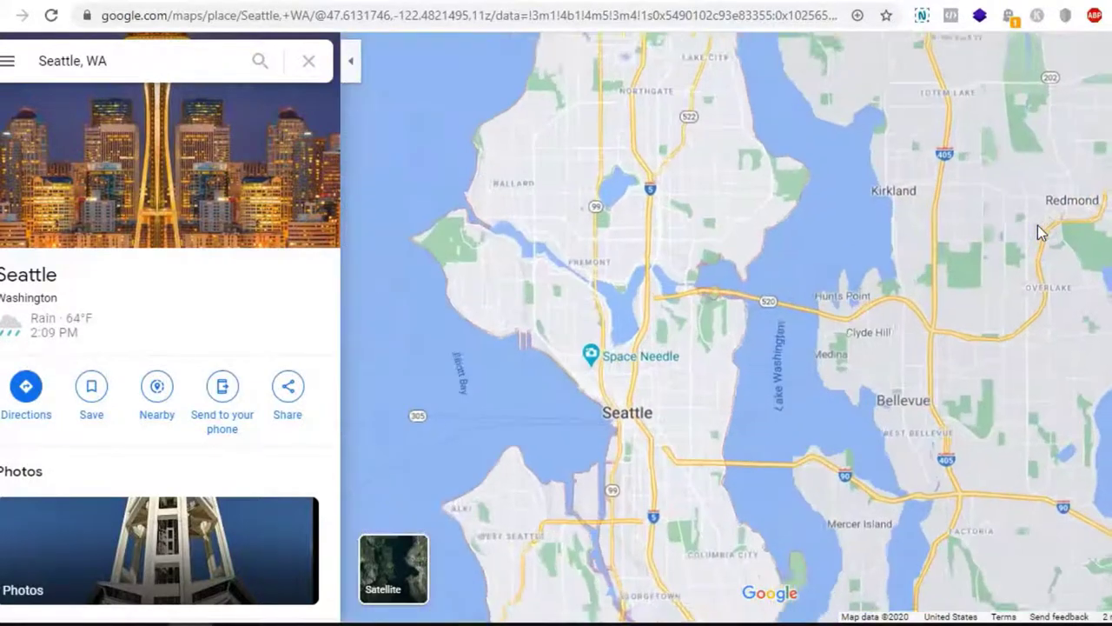
pyautogui.scroll(3, 1038, 225)
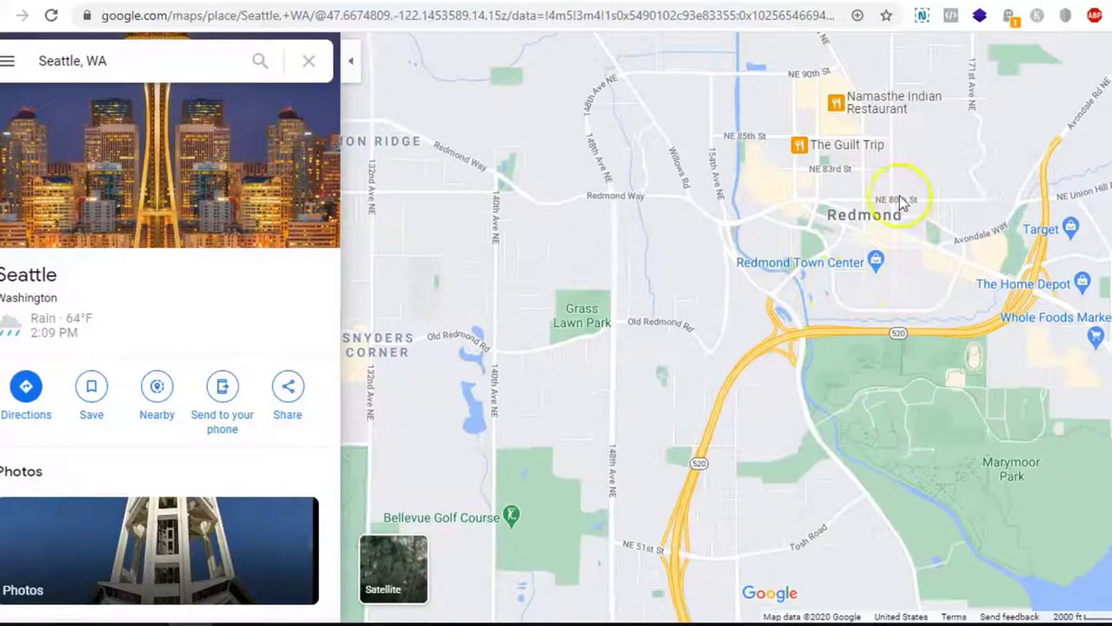
pyautogui.moveTo(810, 101); pyautogui.dragTo(791, 229)
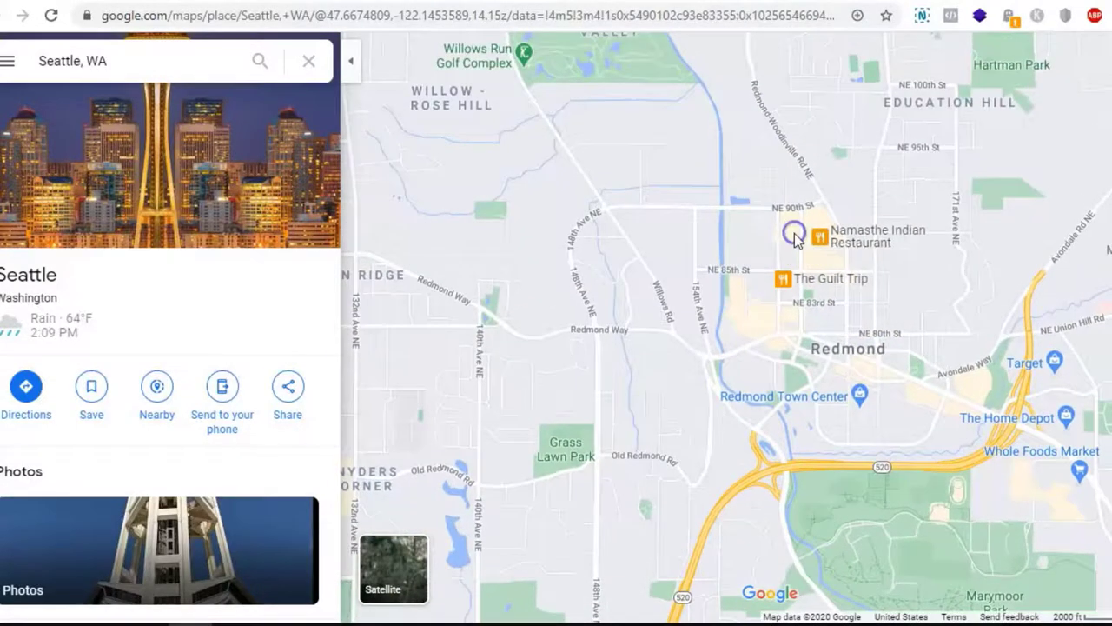
pyautogui.scroll(2, 803, 211)
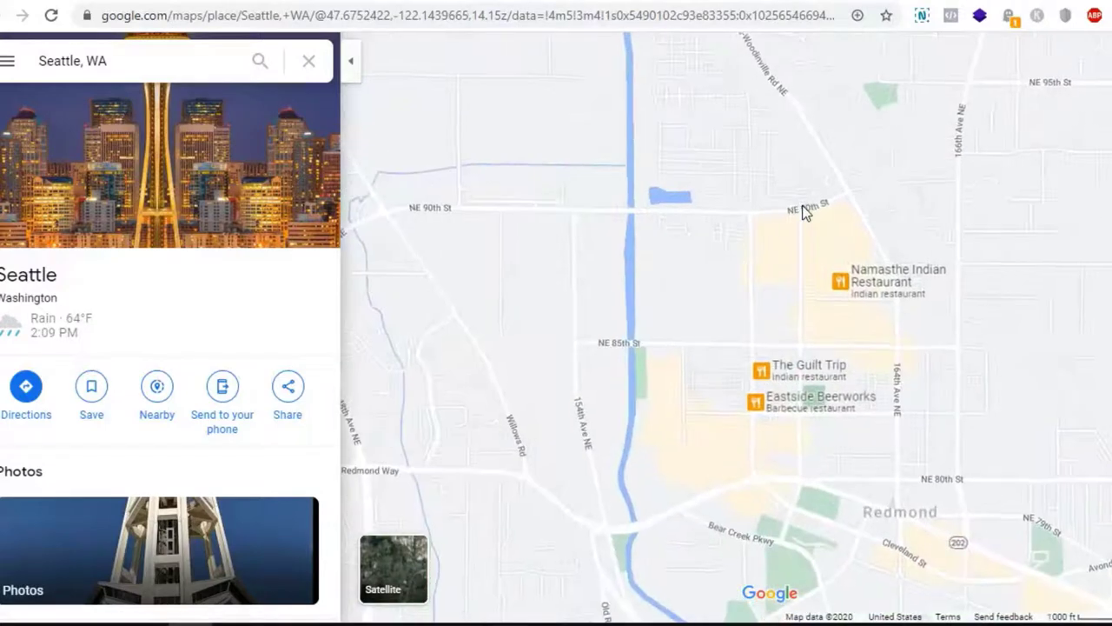
pyautogui.click(832, 242)
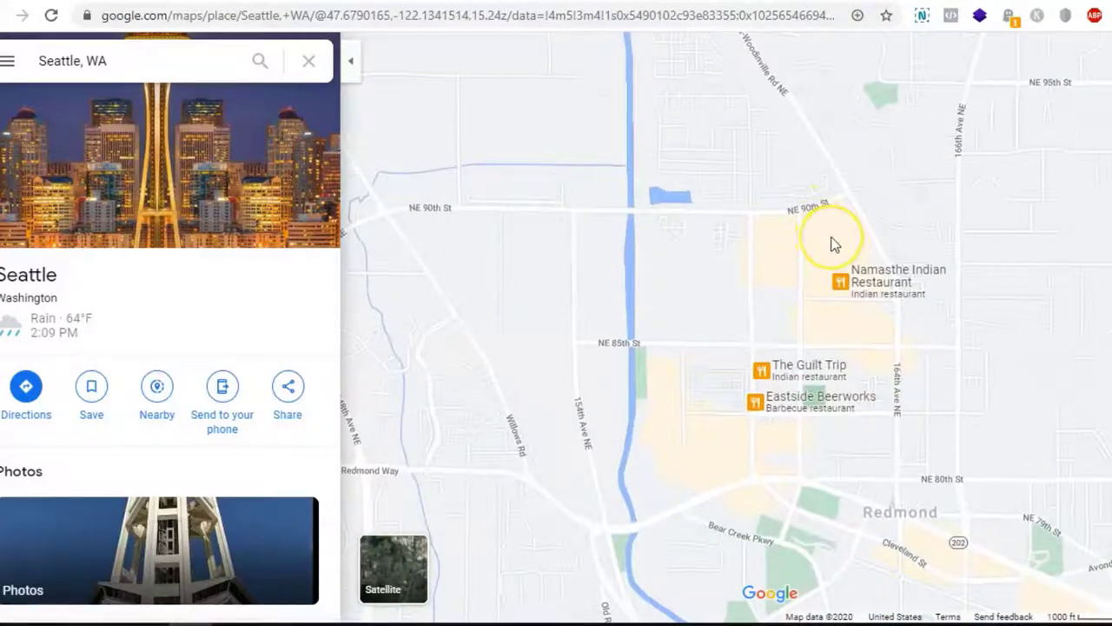
pyautogui.scroll(1, 832, 244)
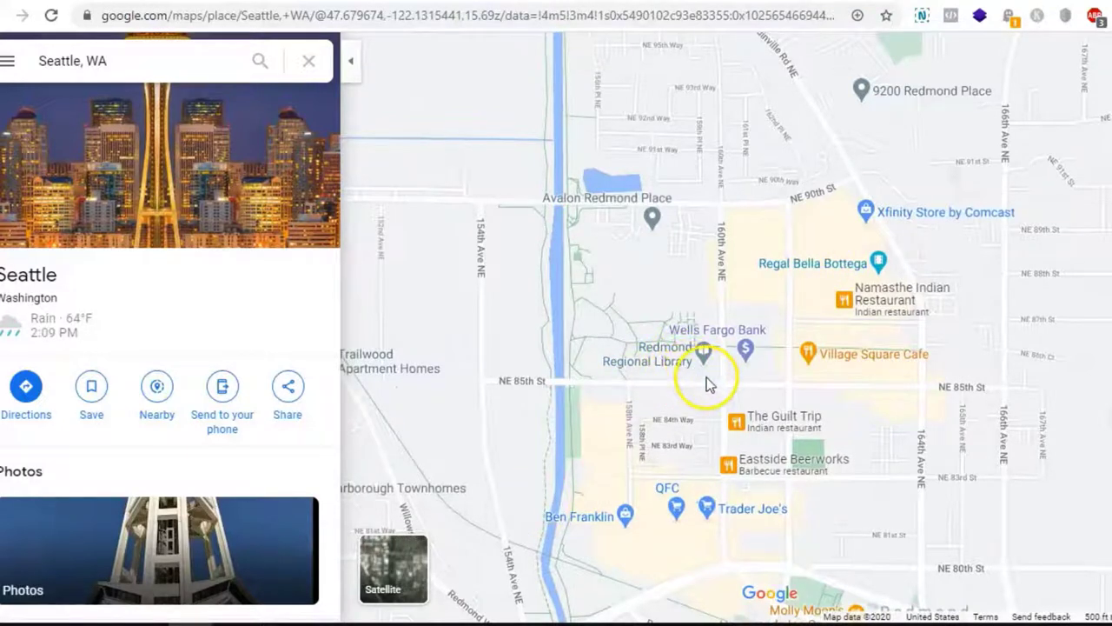
pyautogui.click(706, 382)
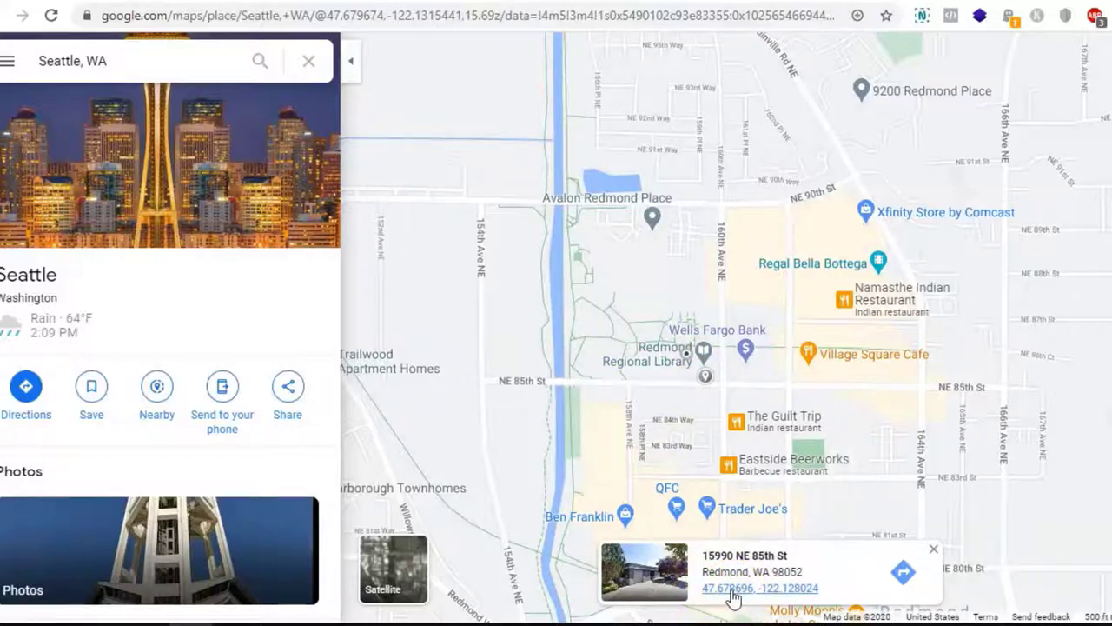
# Copy the coordinates 47.679674,-122.1315441 from the map's web address into line 5 of the PROXIMITY POWER-UP note in the text editor.
pyautogui.moveTo(327, 16); pyautogui.dragTo(461, 17)
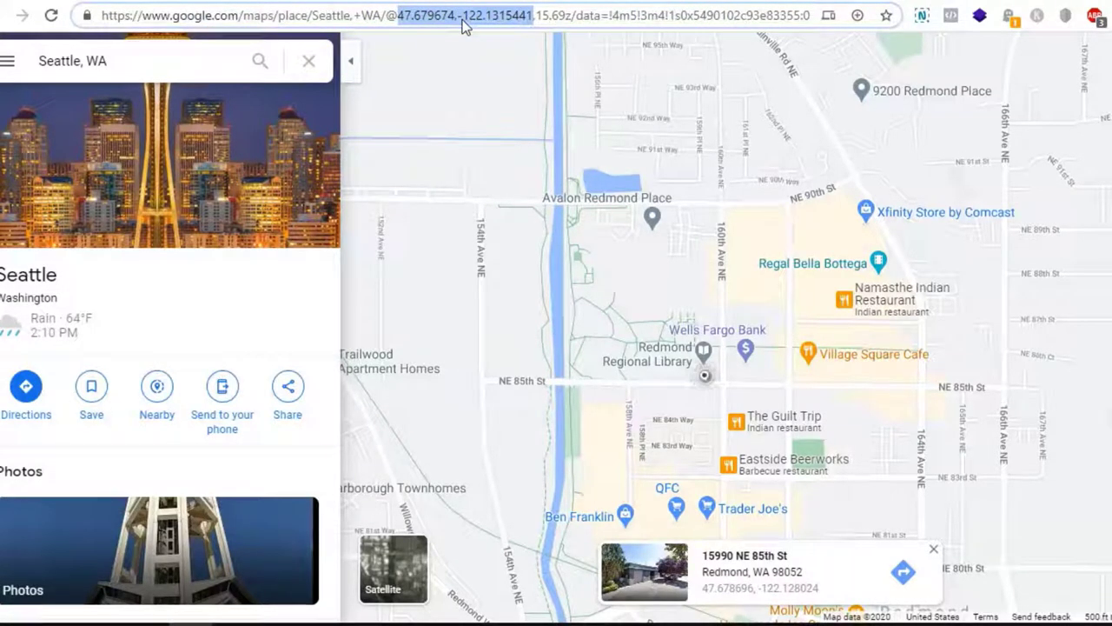
pyautogui.hotkey('ctrl', 'c')
pyautogui.hotkey('alt', 'Tab')
pyautogui.hotkey('ctrl', 'v')
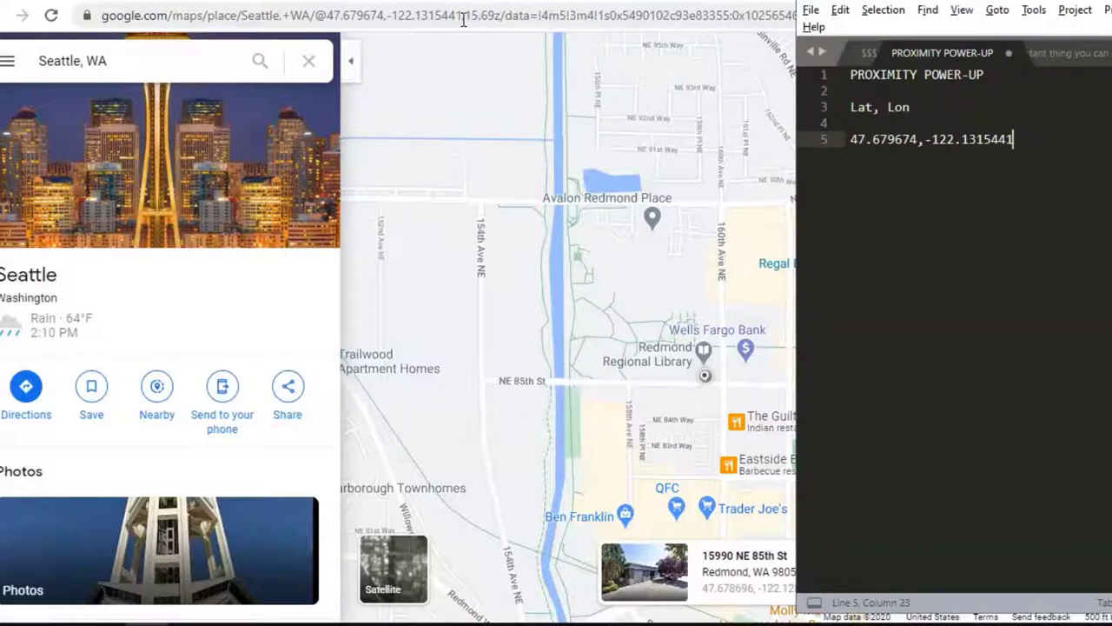
pyautogui.scroll(-2, 608, 434)
pyautogui.scroll(-5, 608, 428)
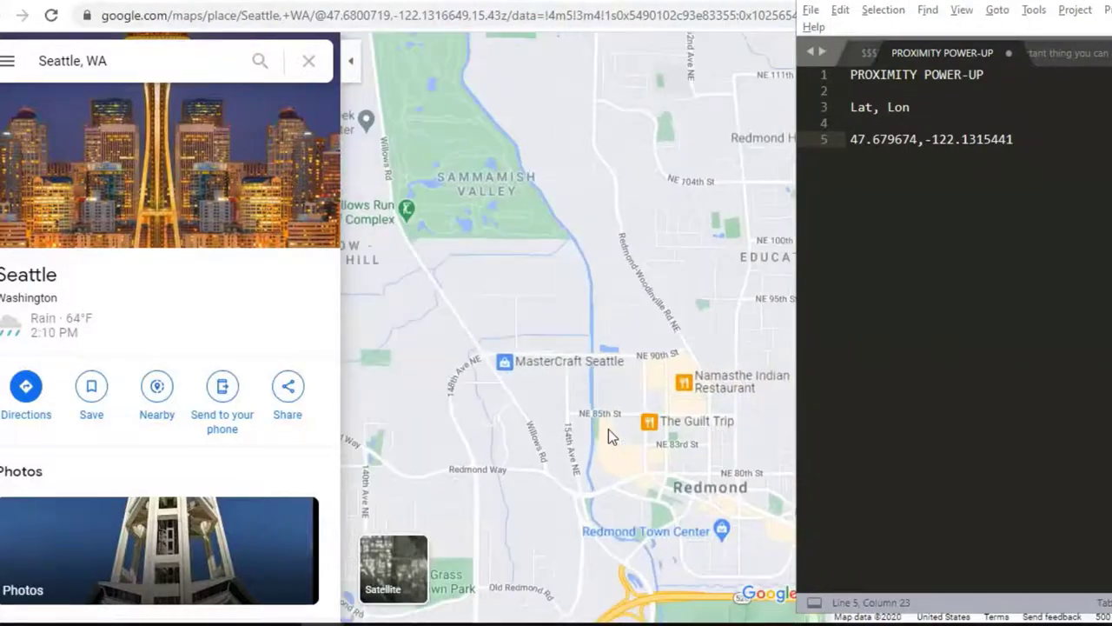
pyautogui.scroll(-5, 608, 429)
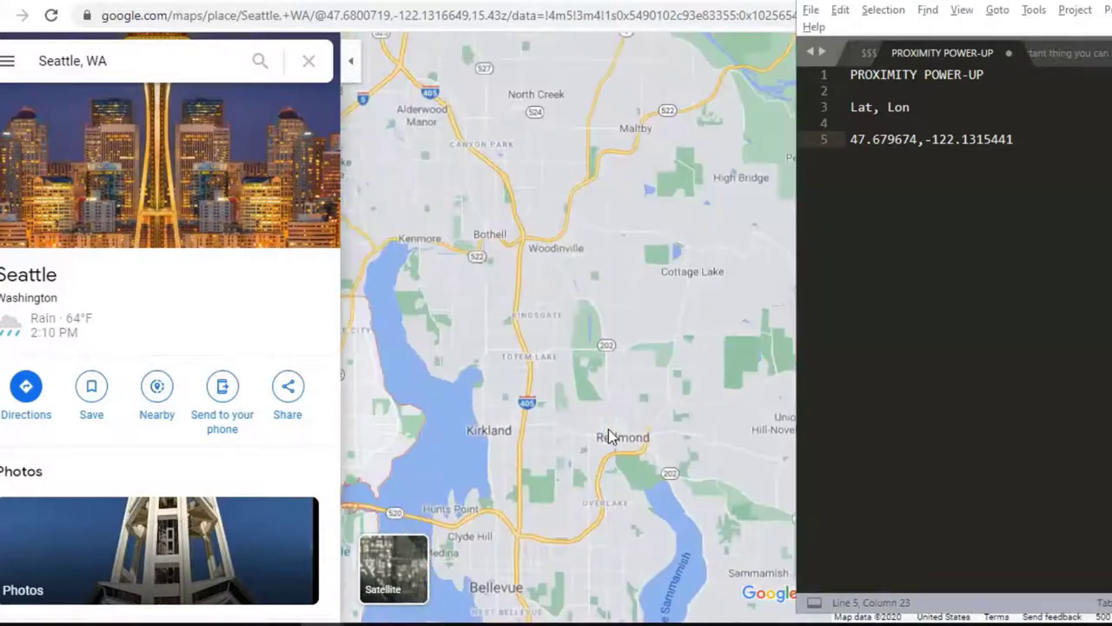
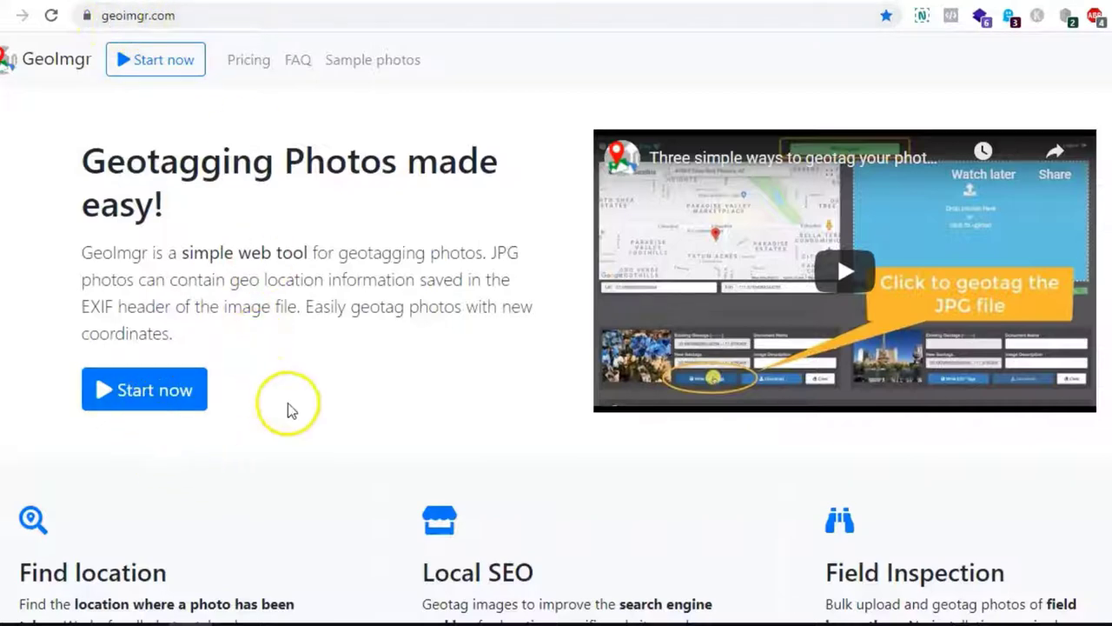
# Start the online geotagging tool from the GeoImgr home page.
pyautogui.click(141, 405)
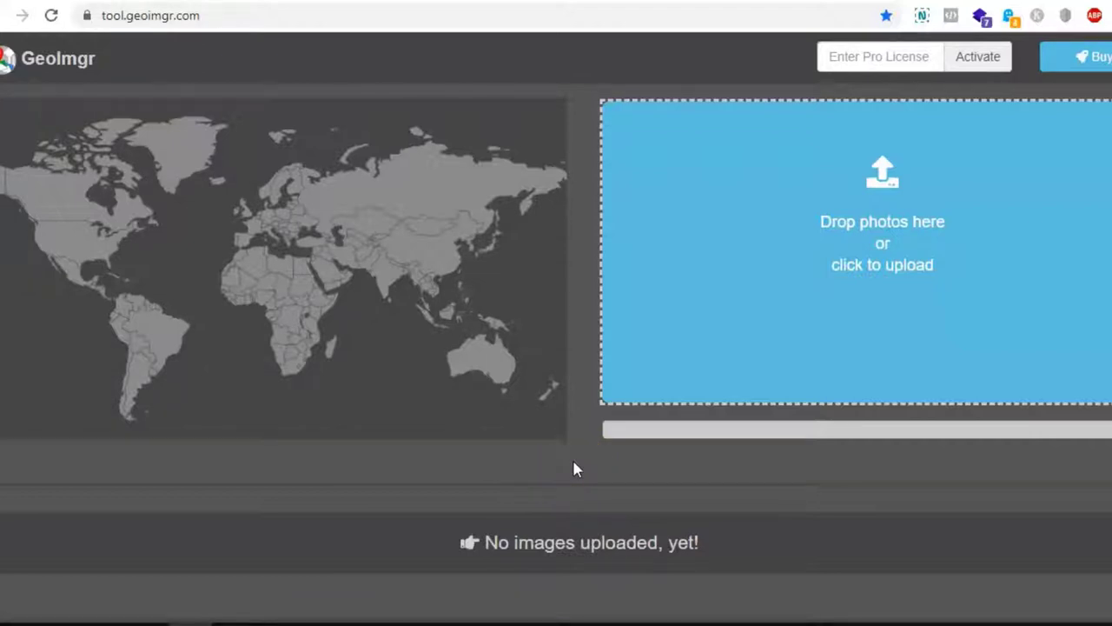
pyautogui.click(1084, 73)
pyautogui.scroll(-1, 581, 380)
pyautogui.scroll(1, 581, 381)
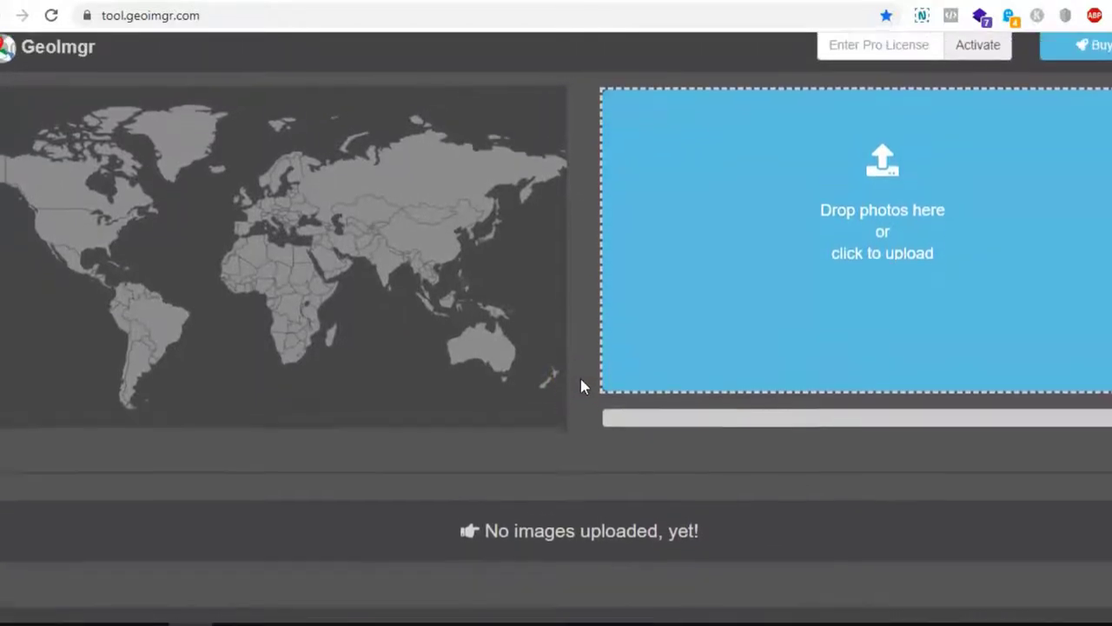
# Upload the Abbott_&_Costello_Law_Seattle_Personal_Injury_Attorney image from the Proximity Power Up folder to GeoImgr.
pyautogui.hotkey('alt', 'Tab')
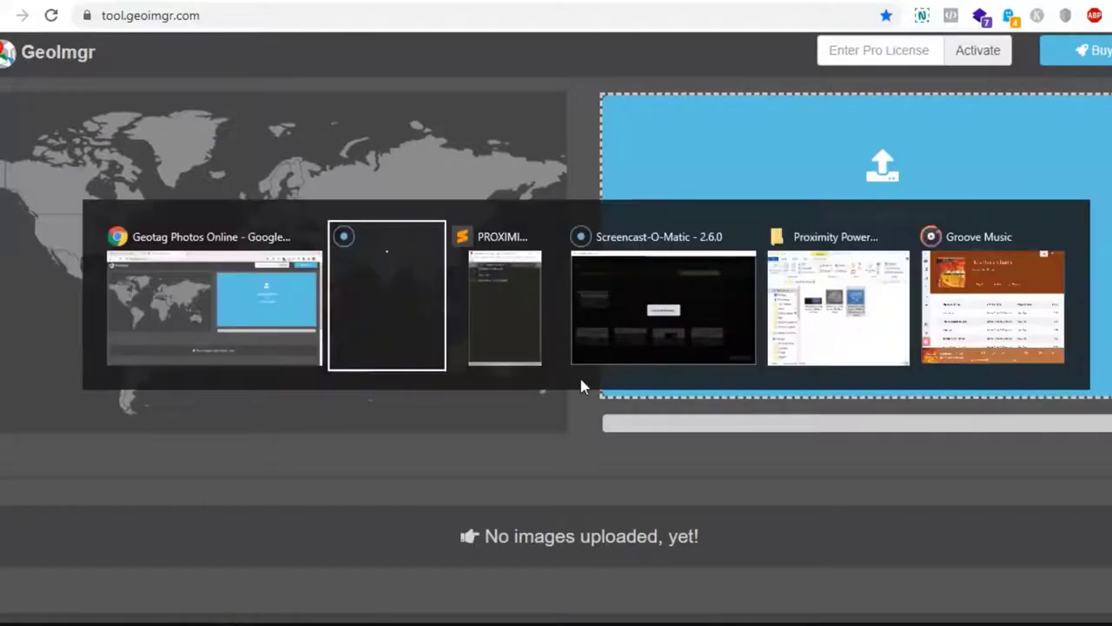
pyautogui.hotkey('alt', 'Tab')
pyautogui.hotkey('alt', 'Tab')
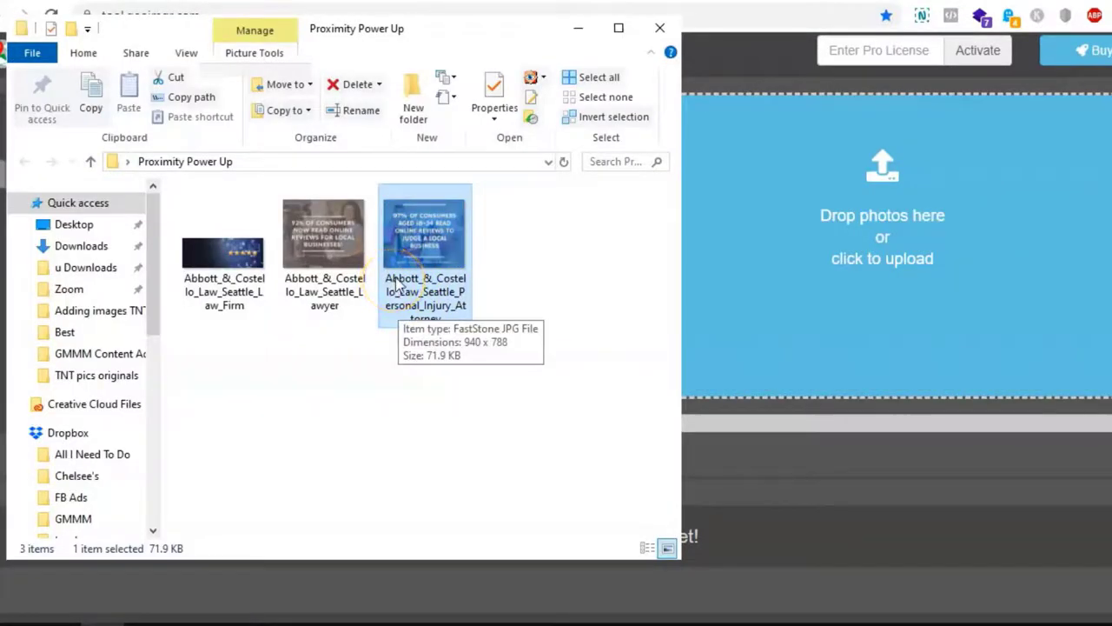
pyautogui.moveTo(422, 229); pyautogui.dragTo(857, 260)
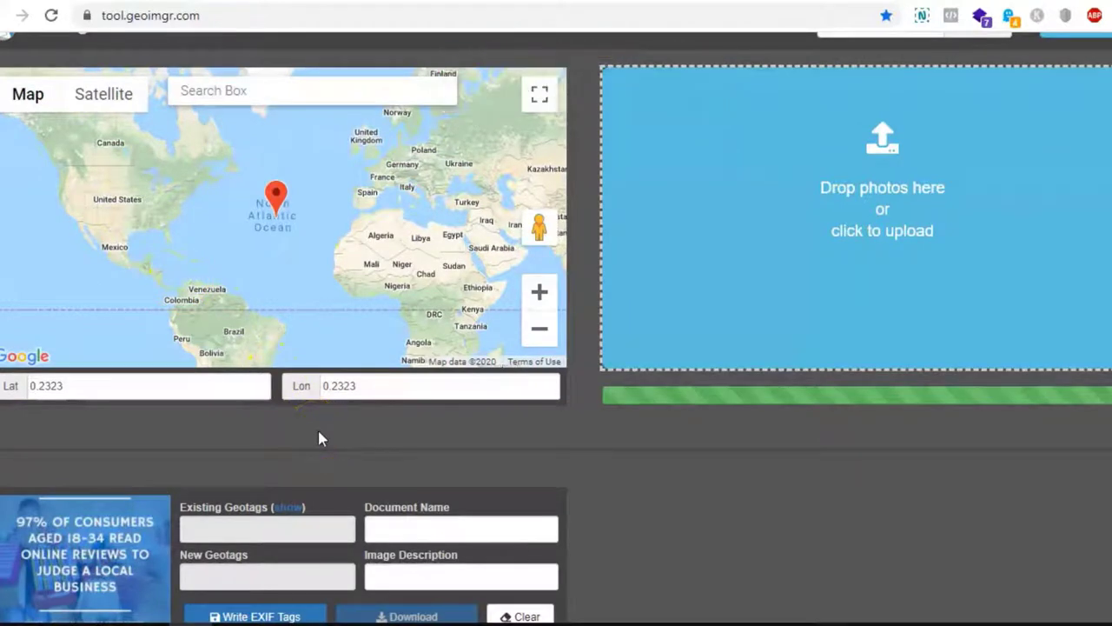
# Copy the latitude from the PROXIMITY POWER-UP note and set the photo's Lat value in GeoImgr to 47.679674.
pyautogui.hotkey('alt', 'Tab')
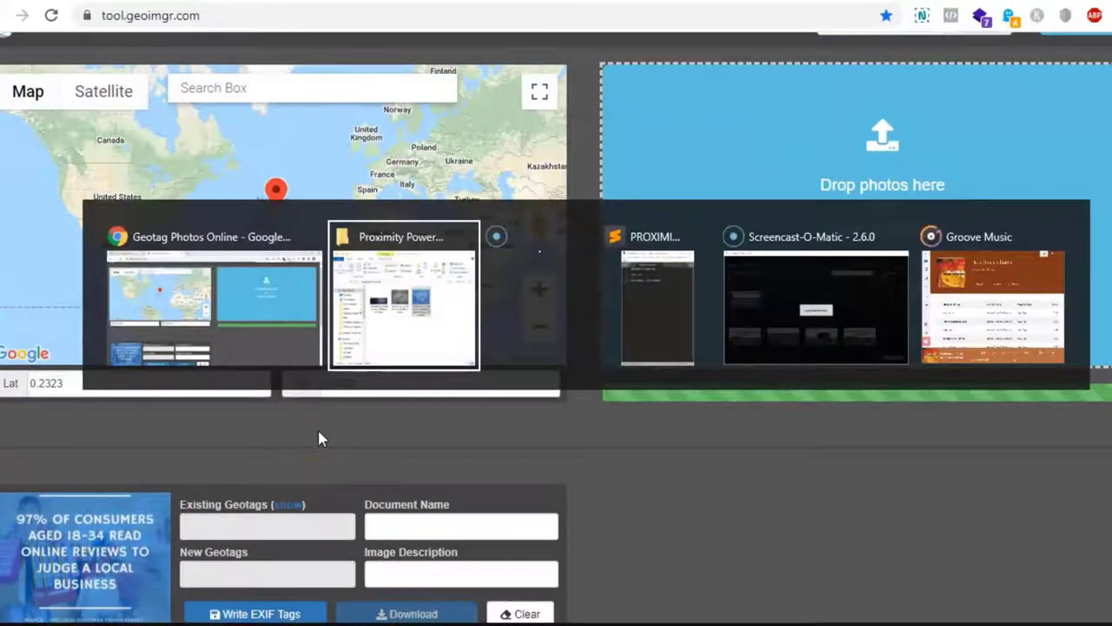
pyautogui.hotkey('alt', 'Tab')
pyautogui.hotkey('alt', 'Tab')
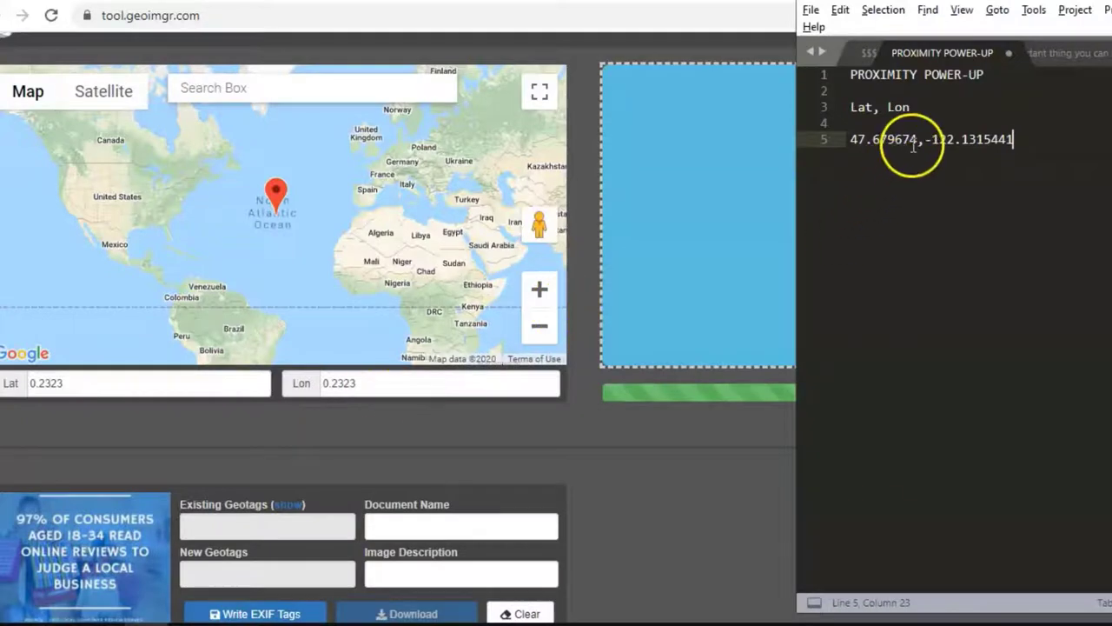
pyautogui.moveTo(915, 140); pyautogui.dragTo(850, 140)
pyautogui.hotkey('ctrl', 'c')
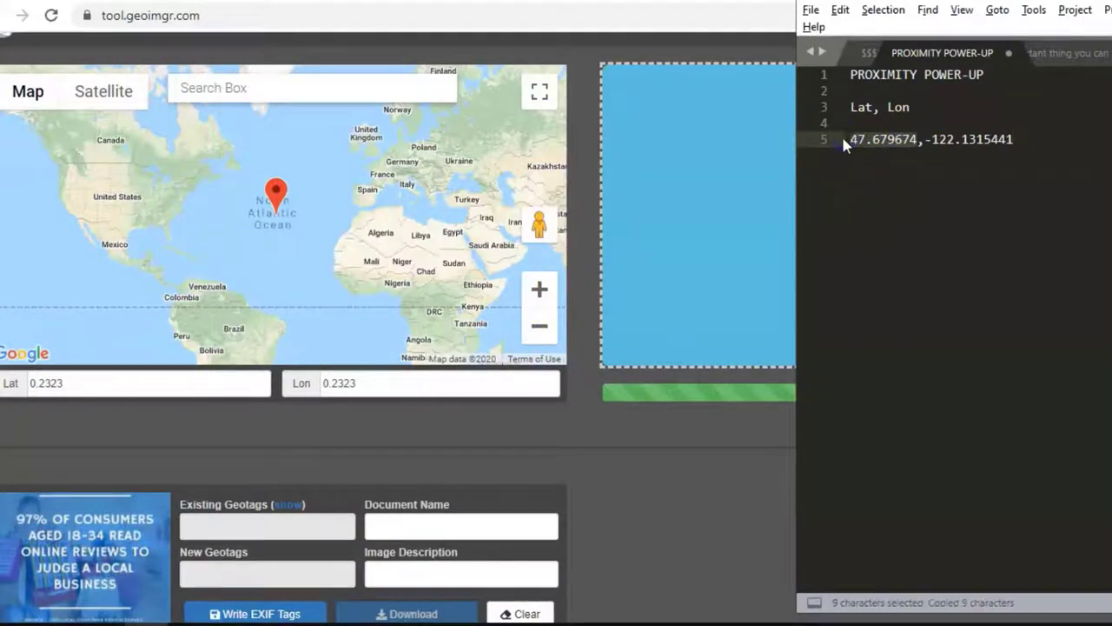
pyautogui.click(211, 385)
pyautogui.hotkey('ctrl', 'a')
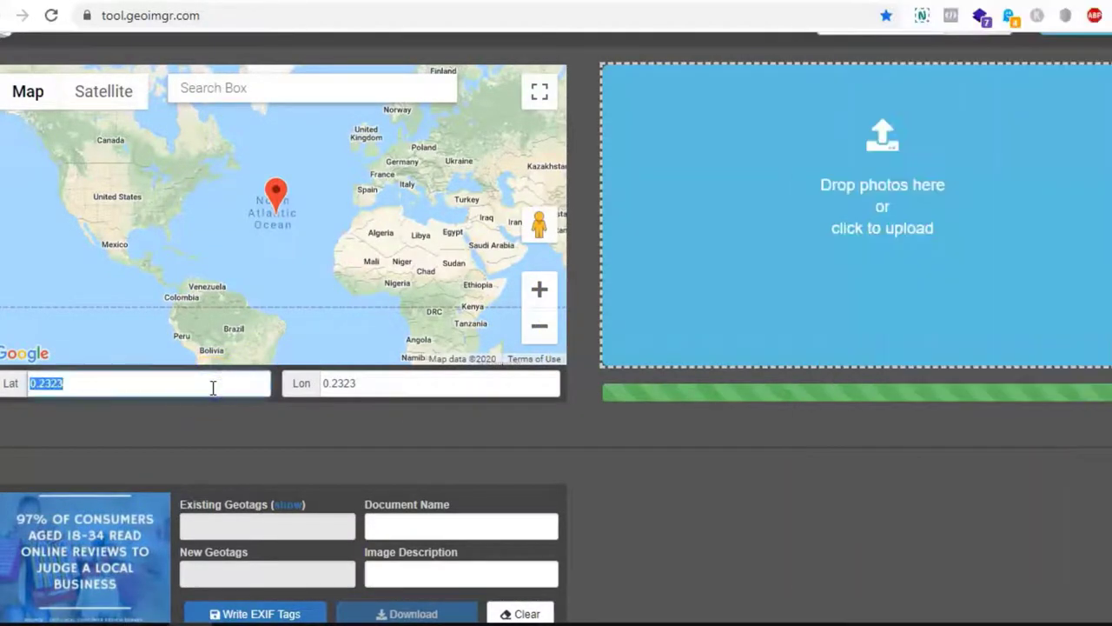
pyautogui.hotkey('ctrl', 'v')
pyautogui.press('Tab')
# Copy the longitude from the note and set the photo's Lon value in GeoImgr to -122.1315441.
pyautogui.hotkey('alt', 'Tab')
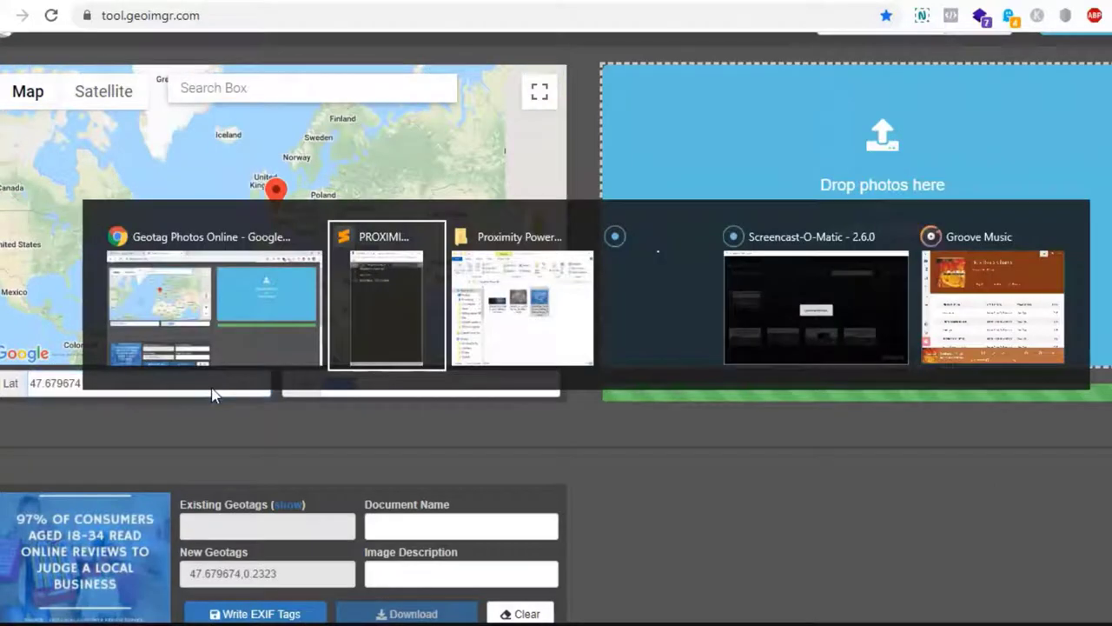
pyautogui.press('Right')
pyautogui.press('Right')
pyautogui.press('Right')
pyautogui.hotkey('shift', 'End')
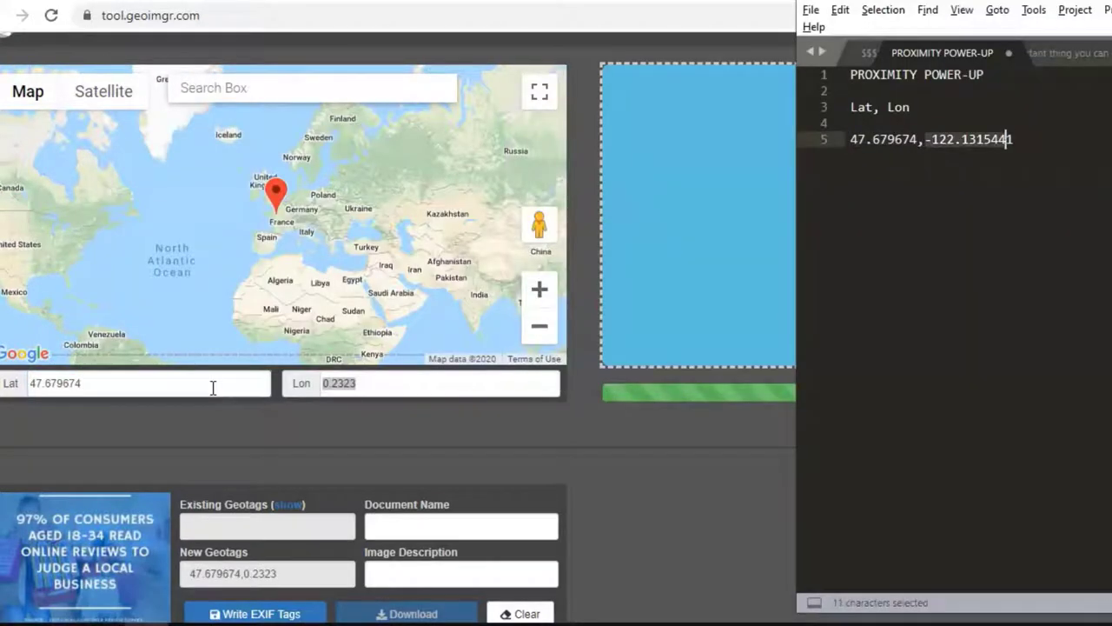
pyautogui.hotkey('ctrl', 'c')
pyautogui.hotkey('alt', 'Tab')
pyautogui.hotkey('ctrl', 'v')
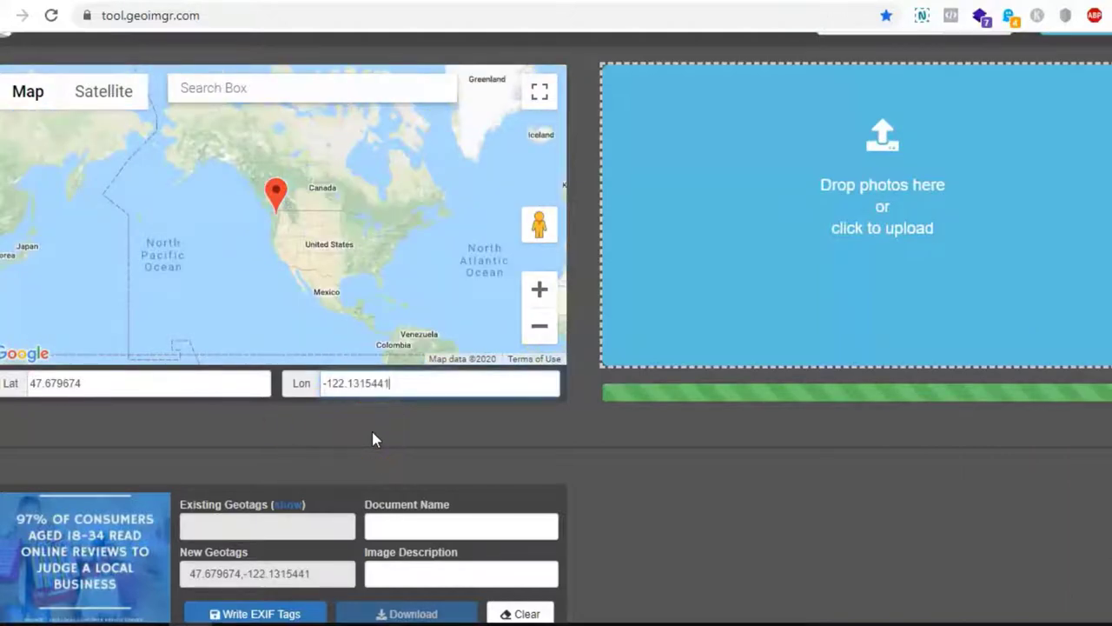
# Paste "Abbott & Costello Law Firm front desk" as the uploaded photo's document name.
pyautogui.scroll(-1, 371, 434)
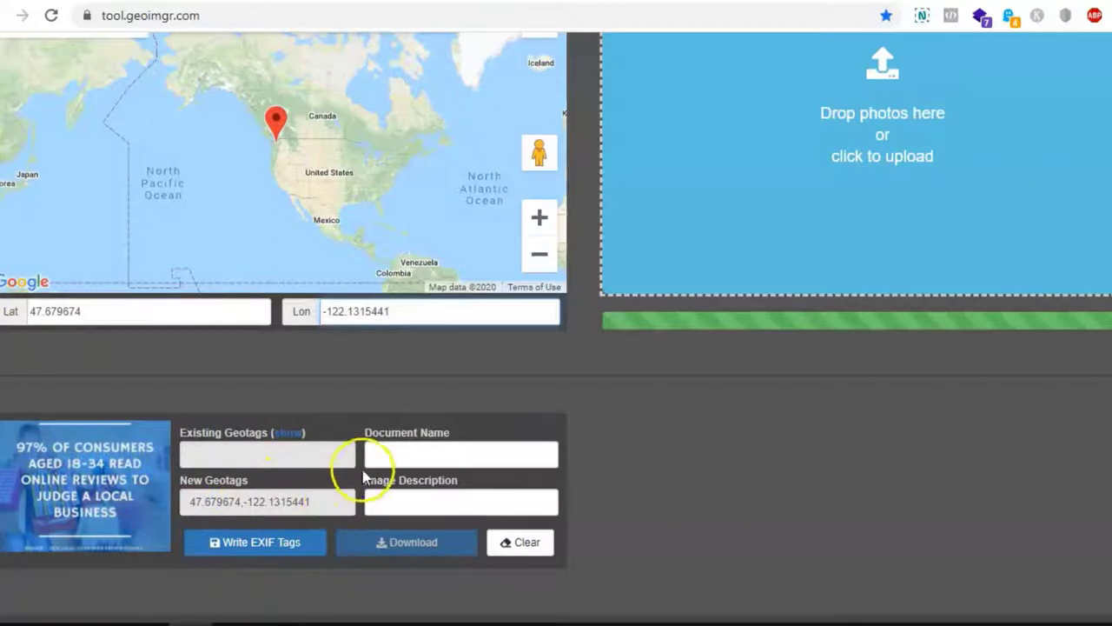
pyautogui.click(395, 456)
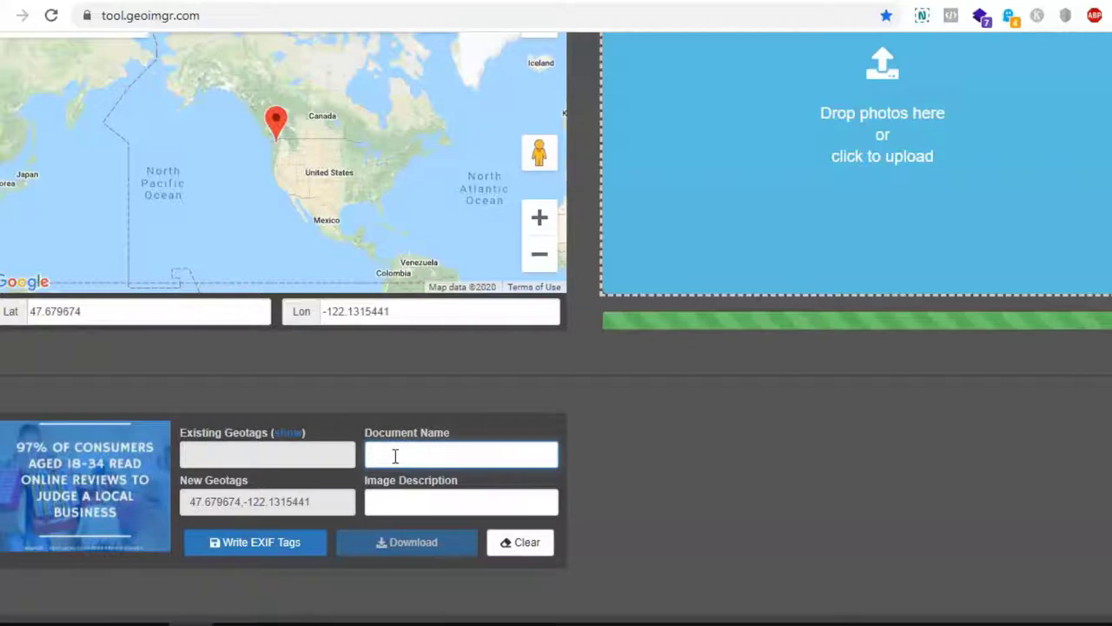
pyautogui.hotkey('ctrl', 'v')
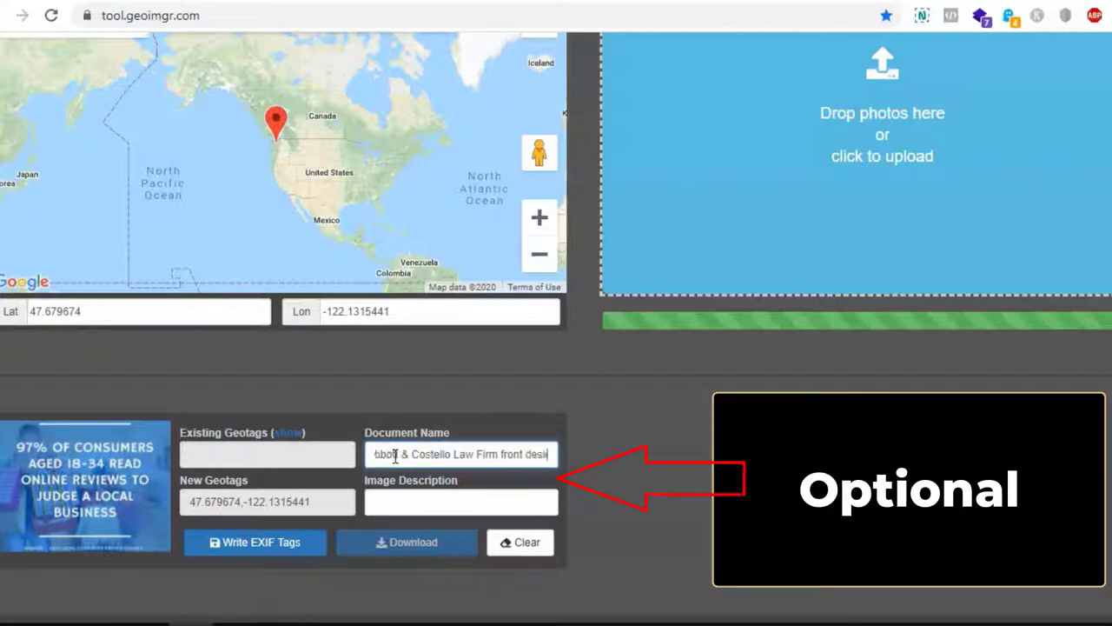
# Copy the document name "Abbott & Costello Law Firm front desk" into the photo's Image Description.
pyautogui.press('Tab')
pyautogui.tripleClick(395, 455)
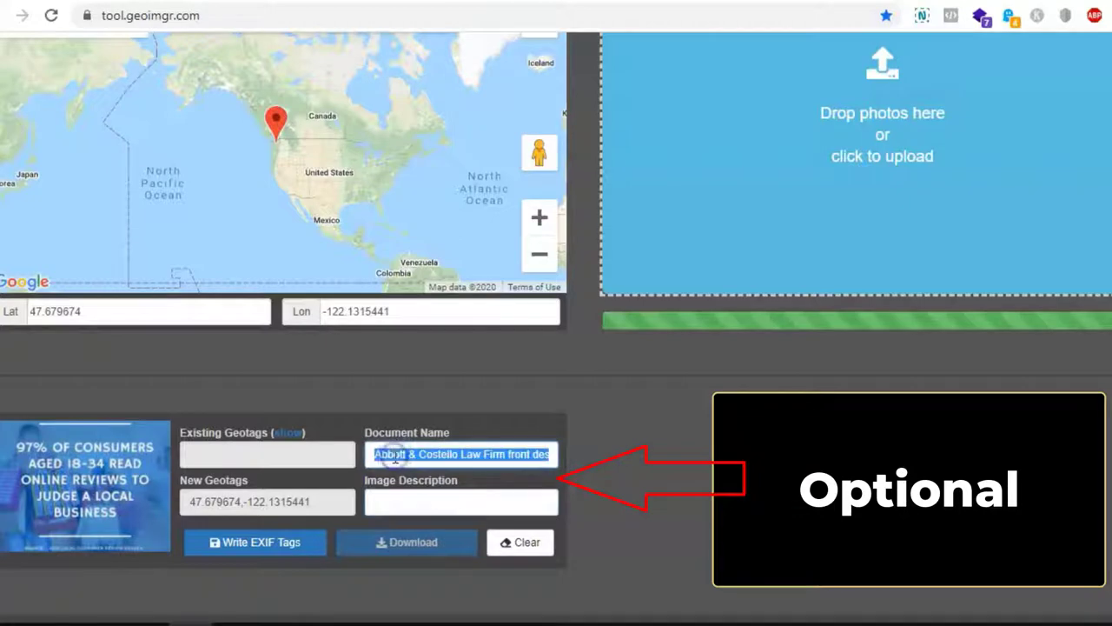
pyautogui.click(398, 504)
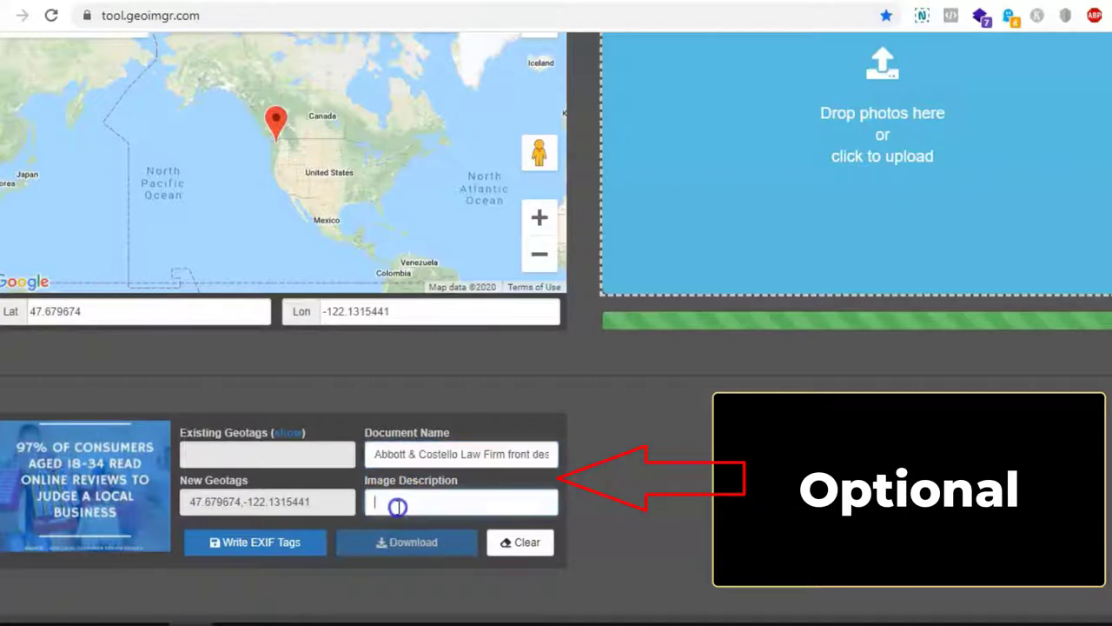
pyautogui.hotkey('ctrl', 'v')
# Replace the photo's Document Name with "Personal Injury Lawyer".
pyautogui.click(411, 463)
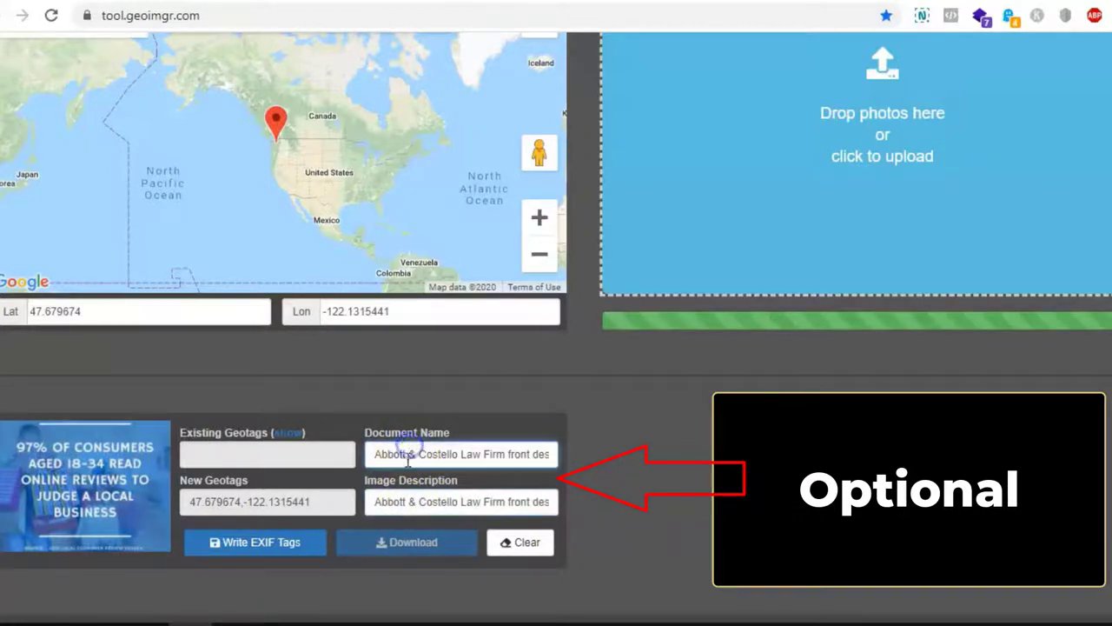
pyautogui.tripleClick(409, 461)
pyautogui.write('F')
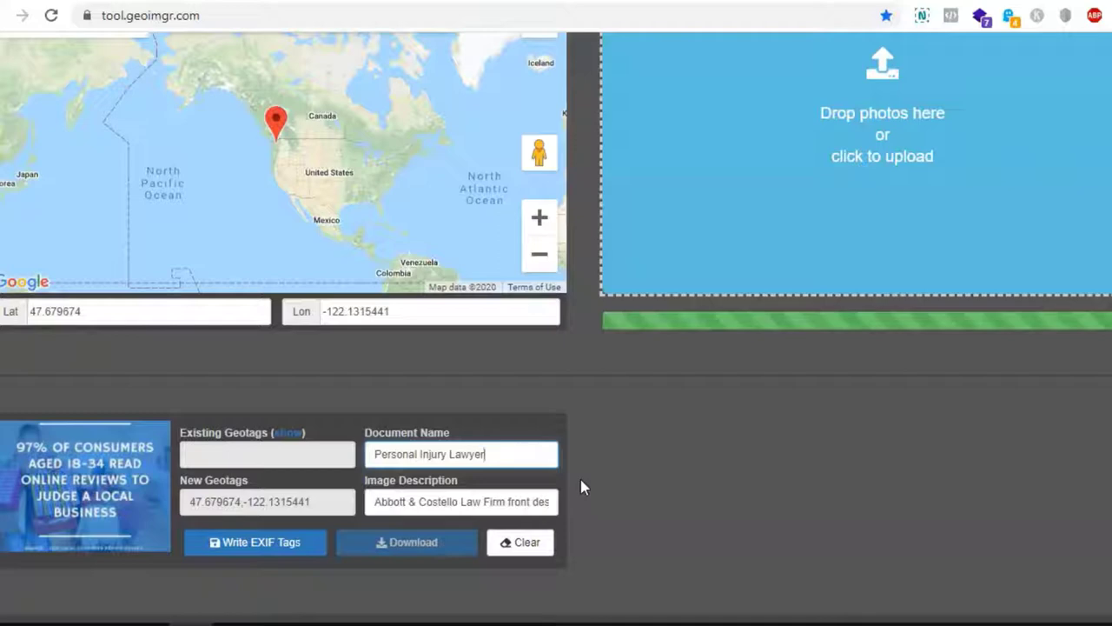
pyautogui.click(580, 480)
# Write the EXIF tags to the photo and download the geotagged image.
pyautogui.click(240, 549)
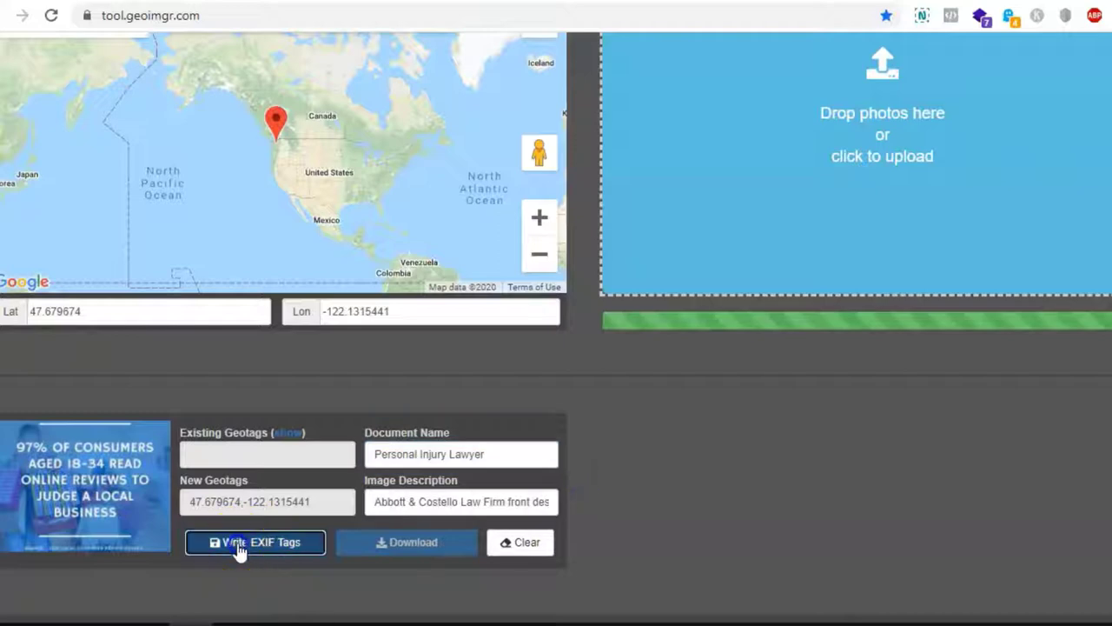
pyautogui.click(360, 555)
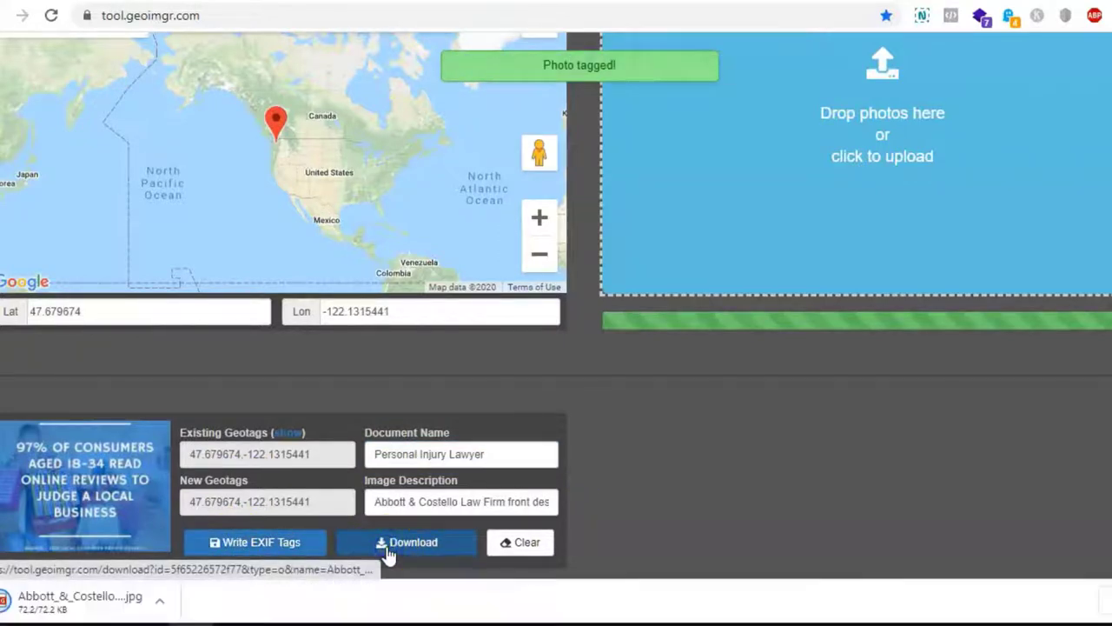
pyautogui.click(76, 480)
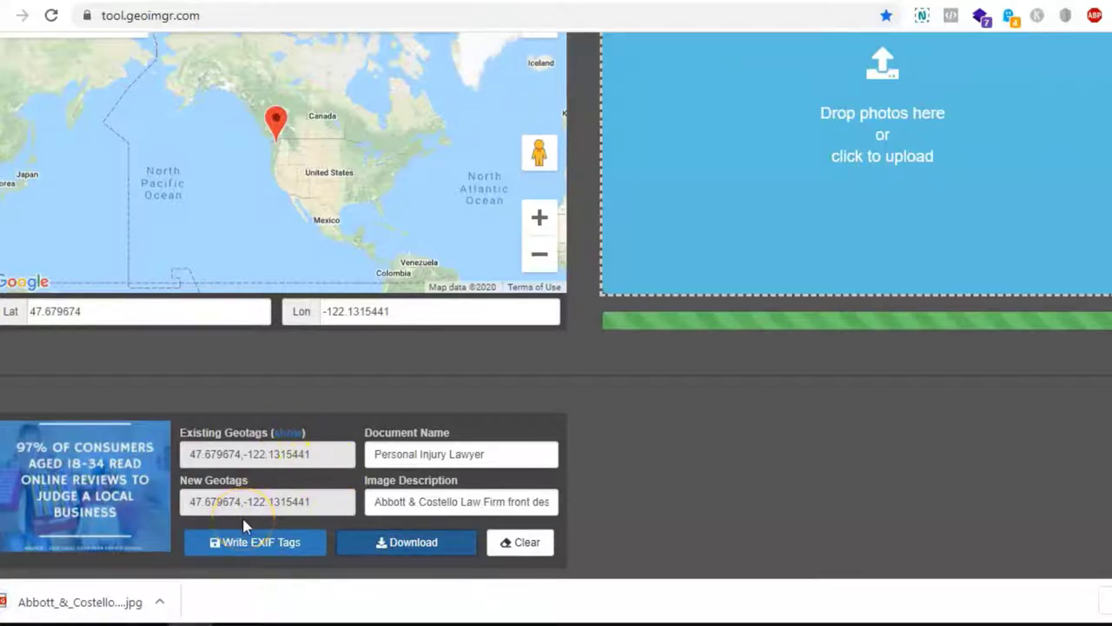
# Show the detailed file properties of the Abbott_&_Costello_Law_Seattle_Personal_Injury_Attorney image in the Downloads folder.
pyautogui.hotkey('alt', 'Tab')
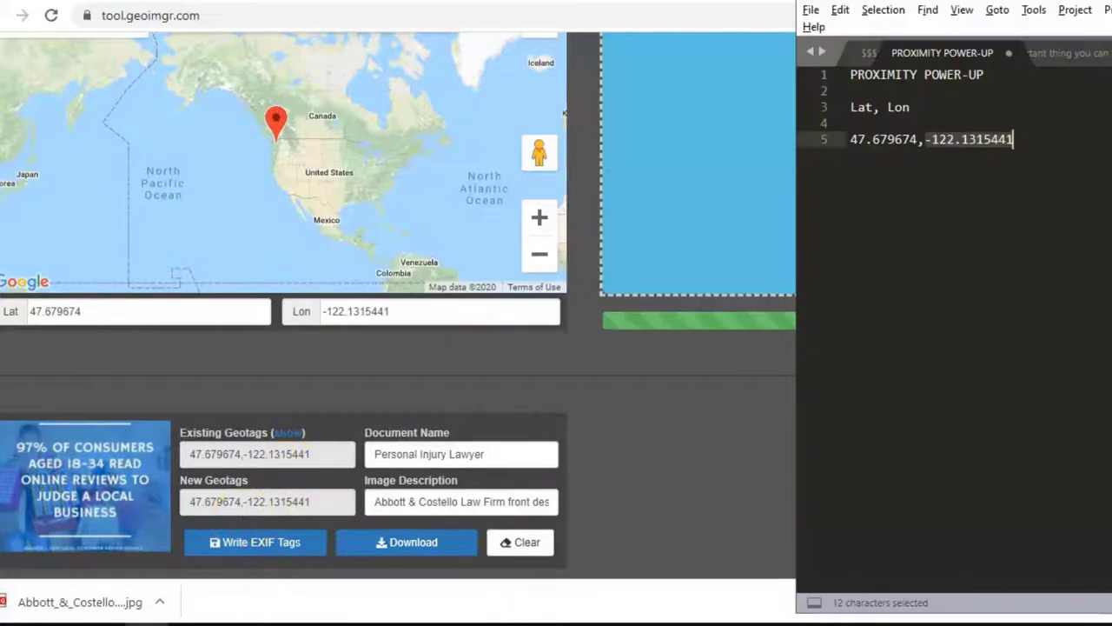
pyautogui.hotkey('alt', 'Tab')
pyautogui.hotkey('alt', 'Tab')
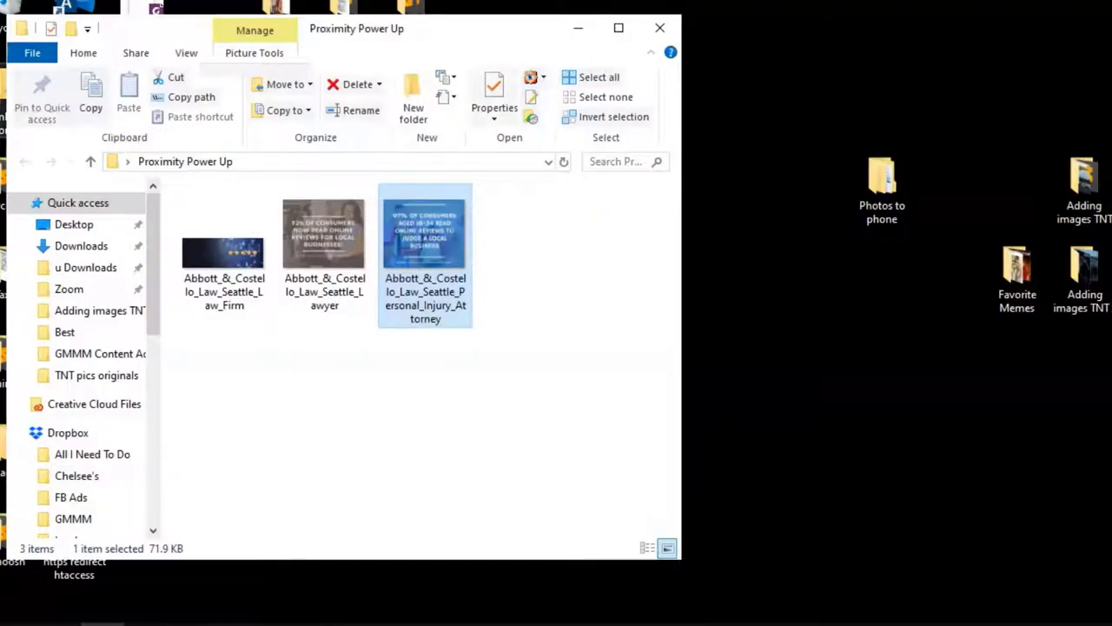
pyautogui.click(256, 289)
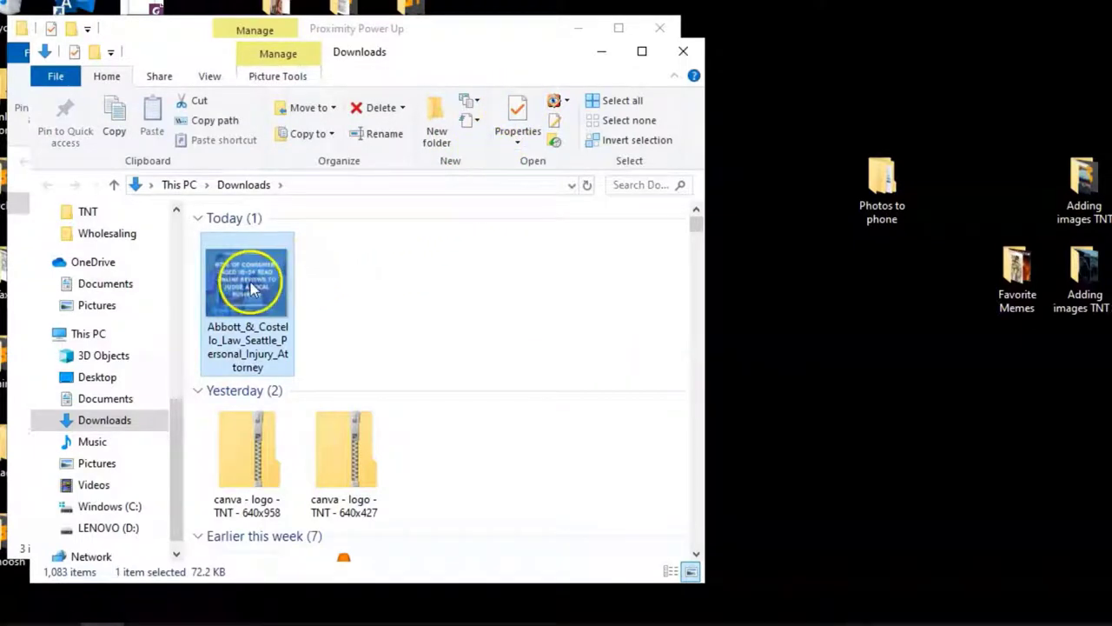
pyautogui.rightClick(285, 365)
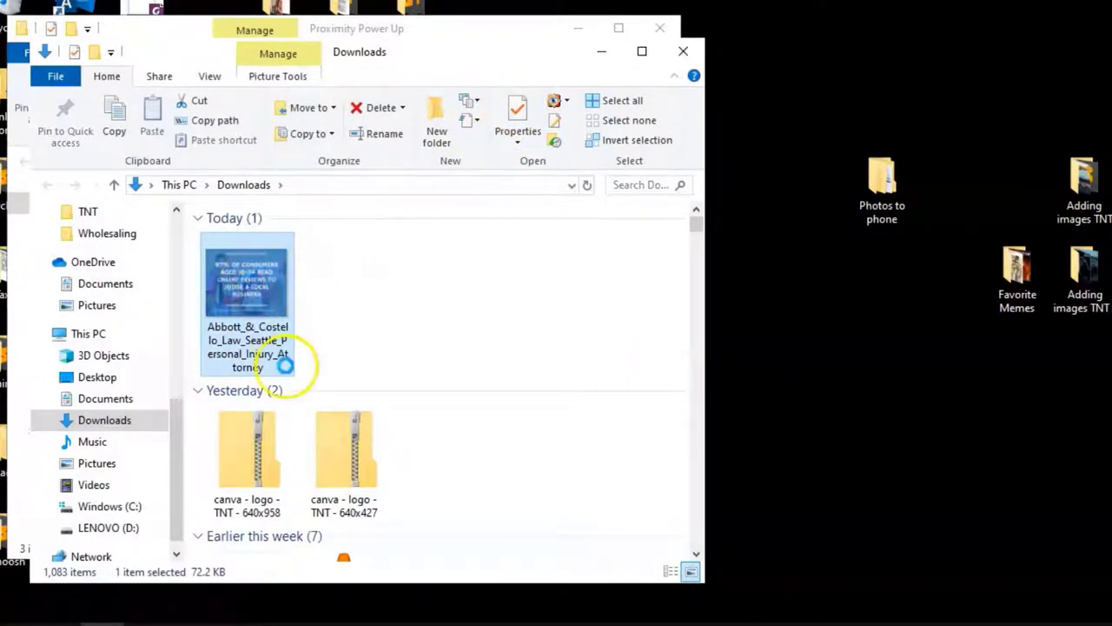
pyautogui.click(321, 613)
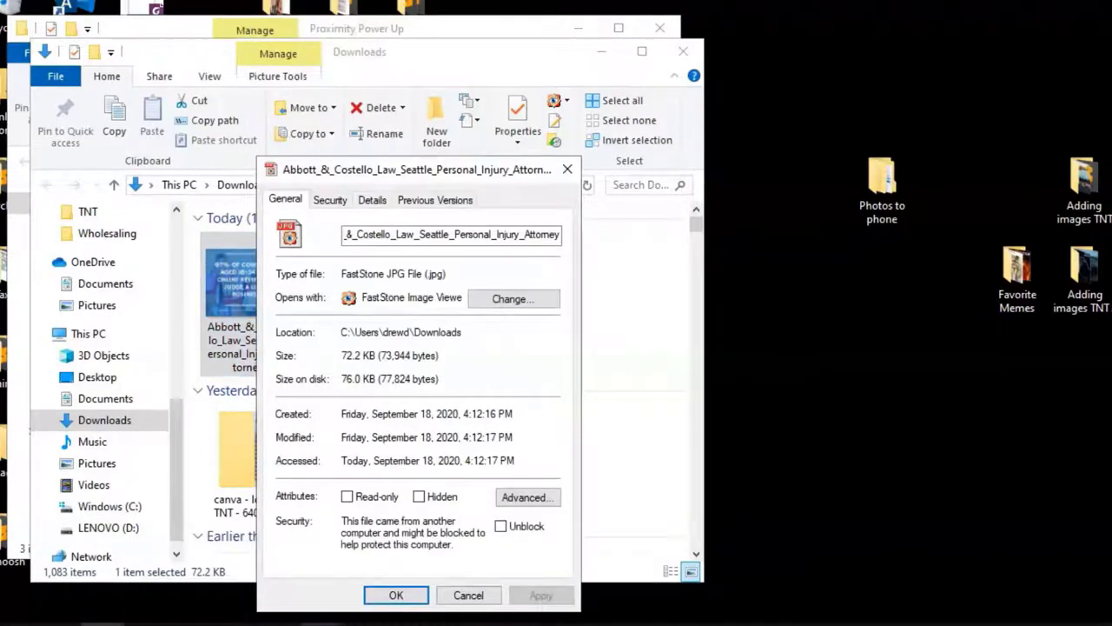
pyautogui.click(367, 203)
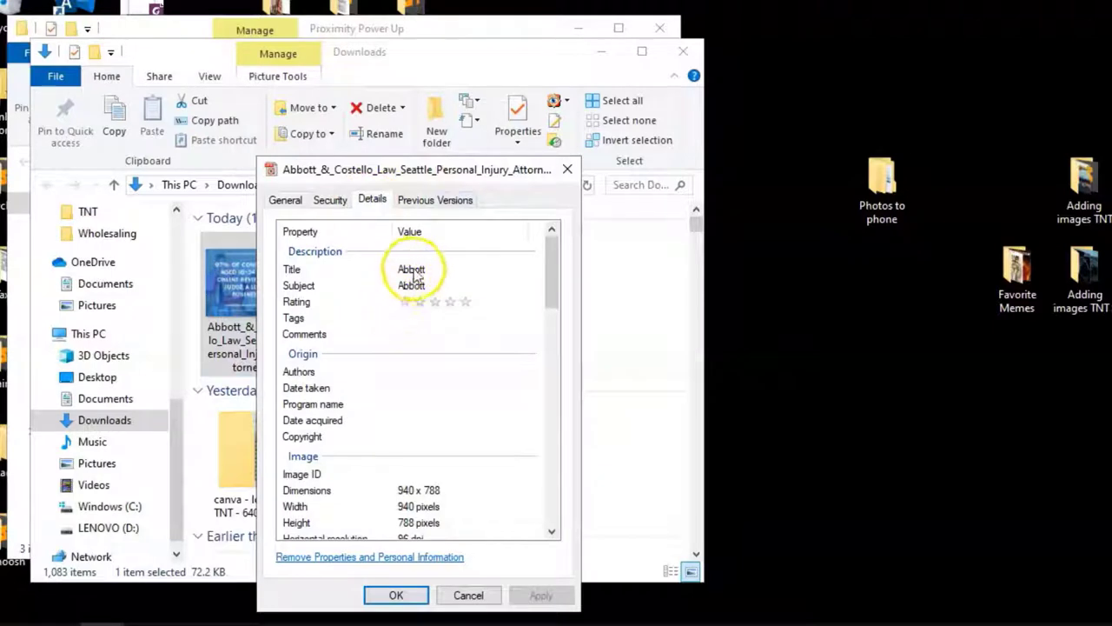
# Set the image's Title to "Abbott & Costello Law Firm front desk" and its Subject to "Personal Injury Attorney".
pyautogui.click(408, 272)
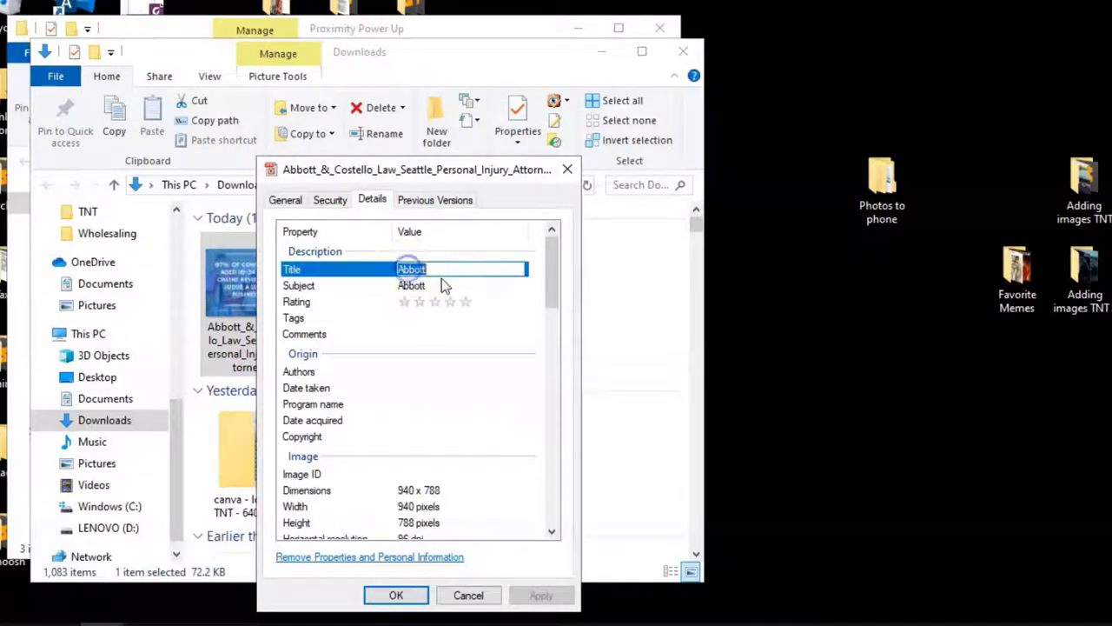
pyautogui.click(440, 269)
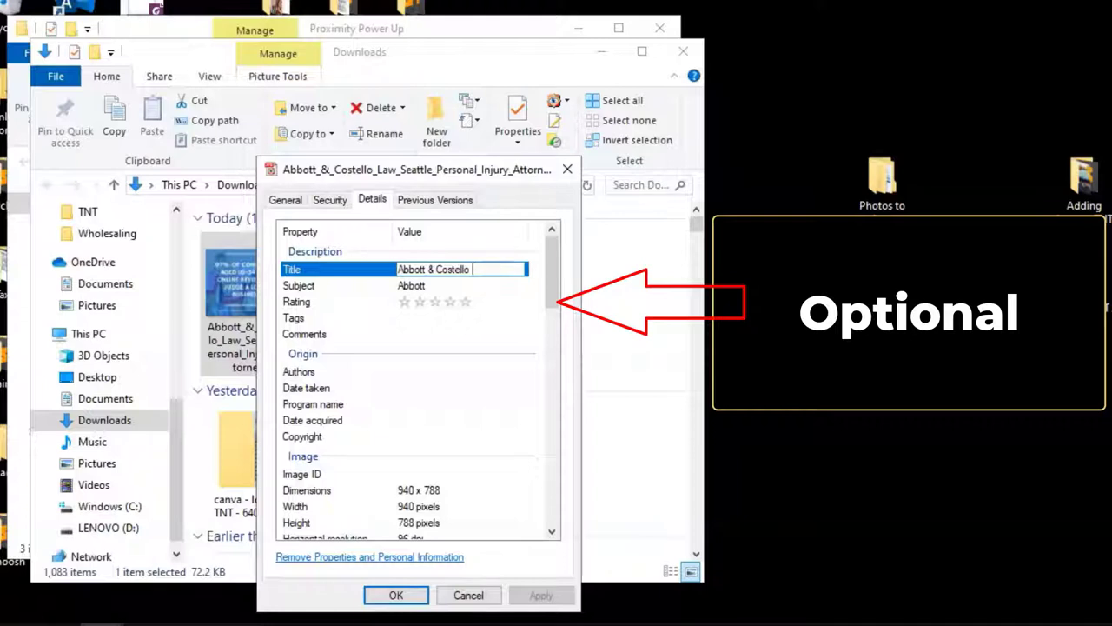
pyautogui.write('Law Firm front desk')
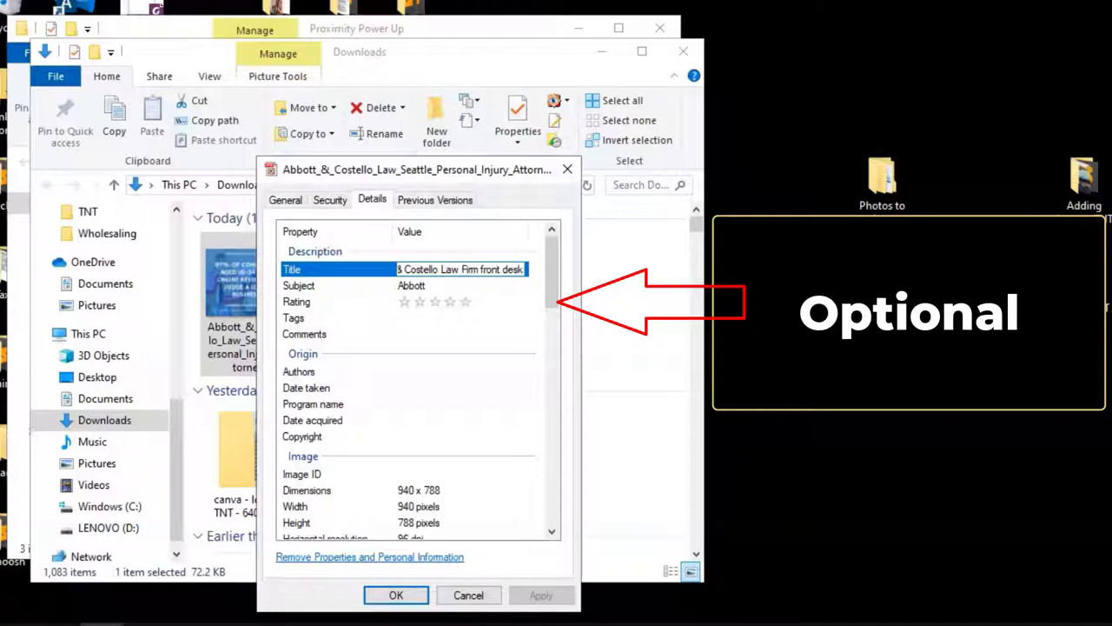
pyautogui.press('Tab')
pyautogui.write('Pers')
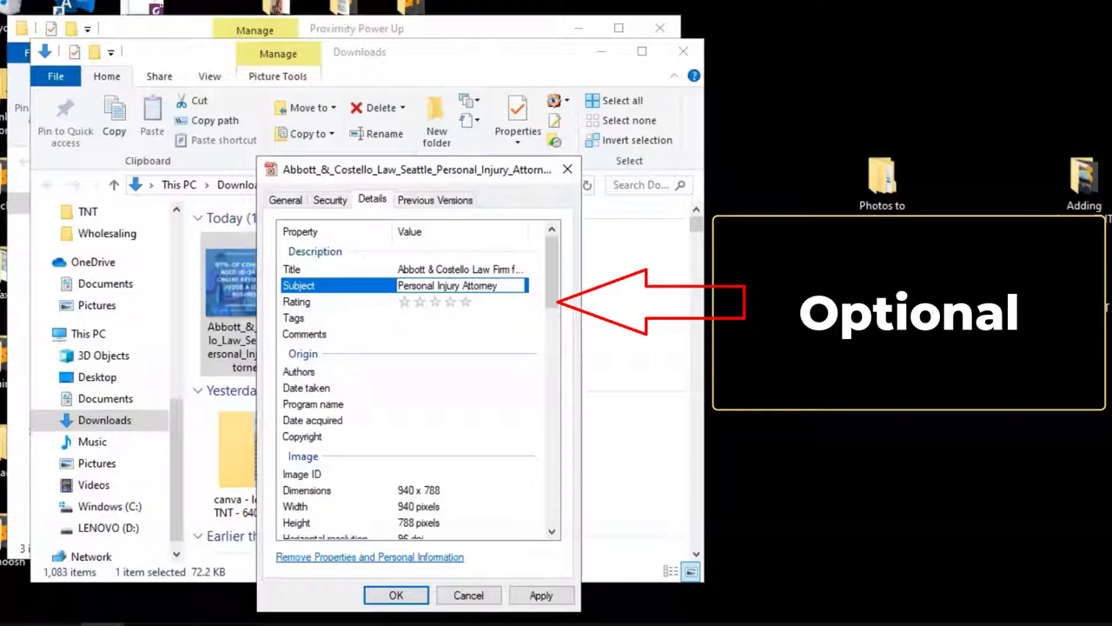
# Copy the subject "Personal Injury Attorney" into the image's Tags and Comments properties.
pyautogui.hotkey('ctrl', 'a')
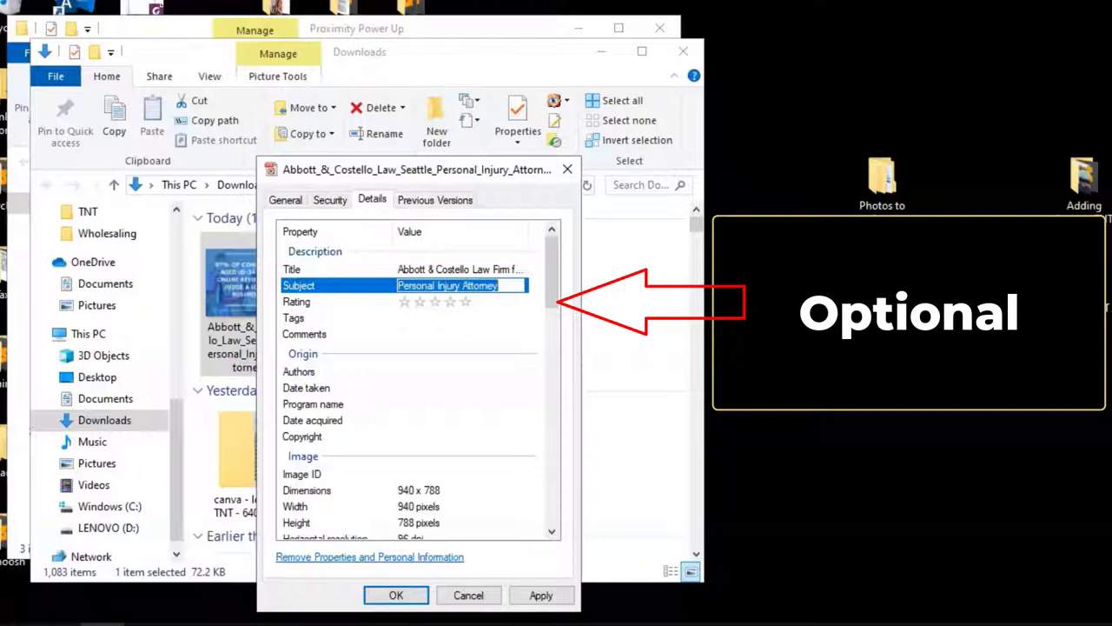
pyautogui.click(407, 317)
pyautogui.hotkey('ctrl', 'v')
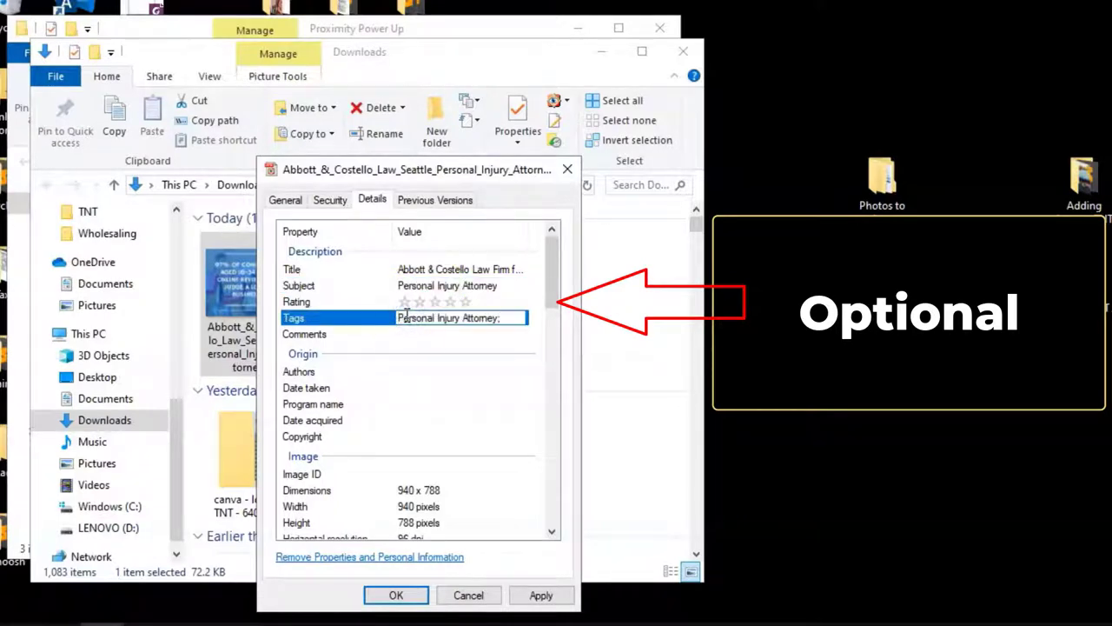
pyautogui.click(422, 337)
pyautogui.hotkey('ctrl', 'v')
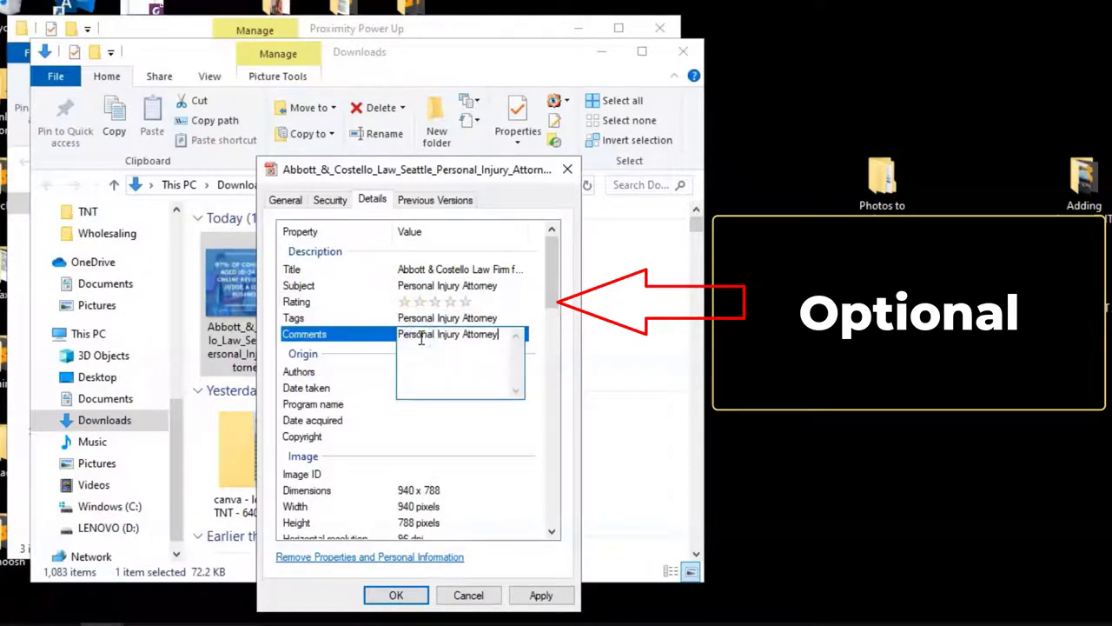
# Check the image's GPS latitude and longitude properties, and apply the metadata changes to the file.
pyautogui.click(556, 275)
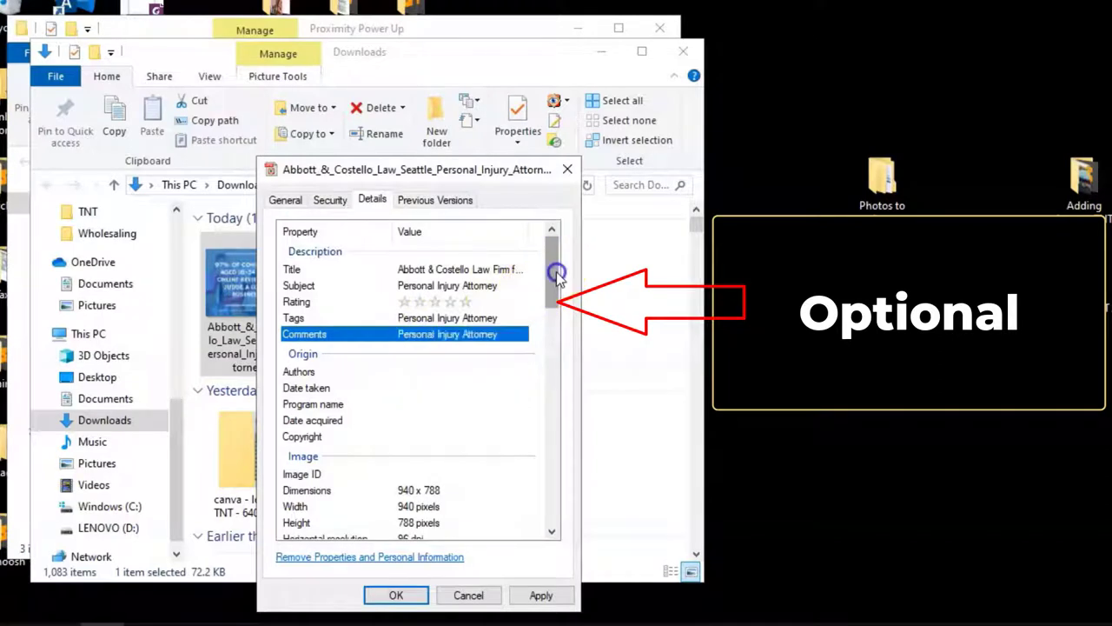
pyautogui.moveTo(556, 275)
pyautogui.mouseDown()
pyautogui.moveTo(559, 296)
pyautogui.moveTo(556, 266)
pyautogui.mouseUp()
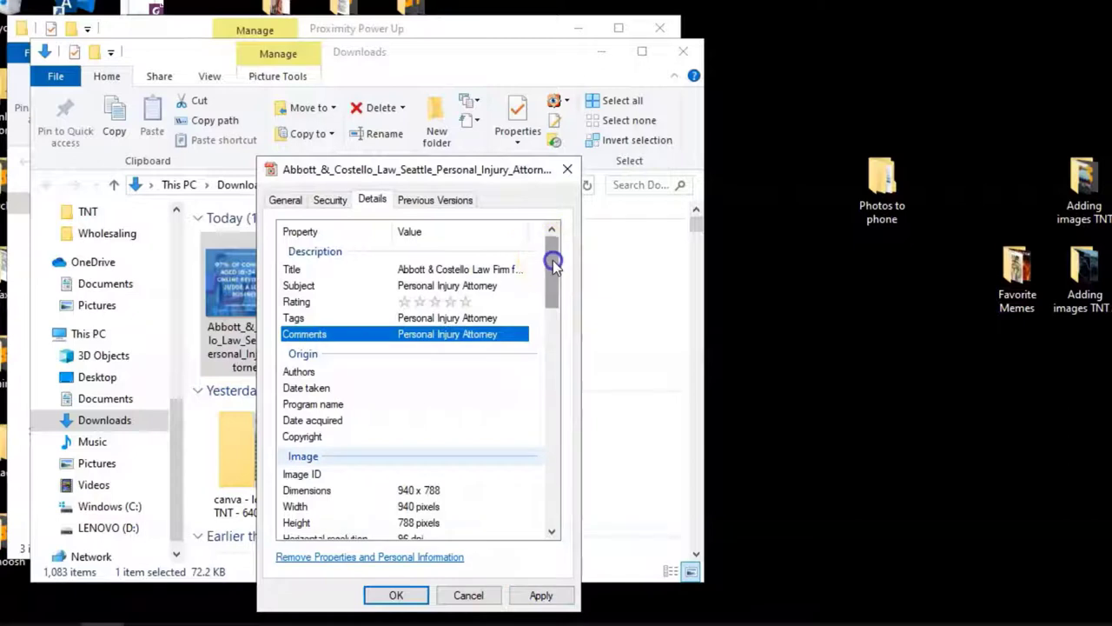
pyautogui.moveTo(552, 260); pyautogui.dragTo(556, 462)
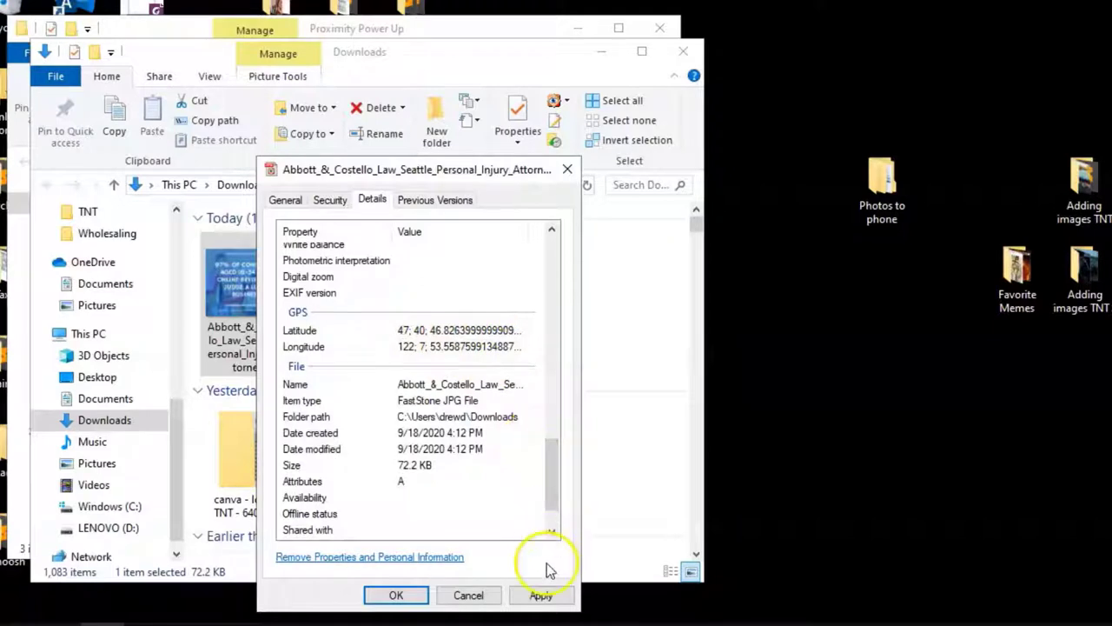
pyautogui.click(541, 596)
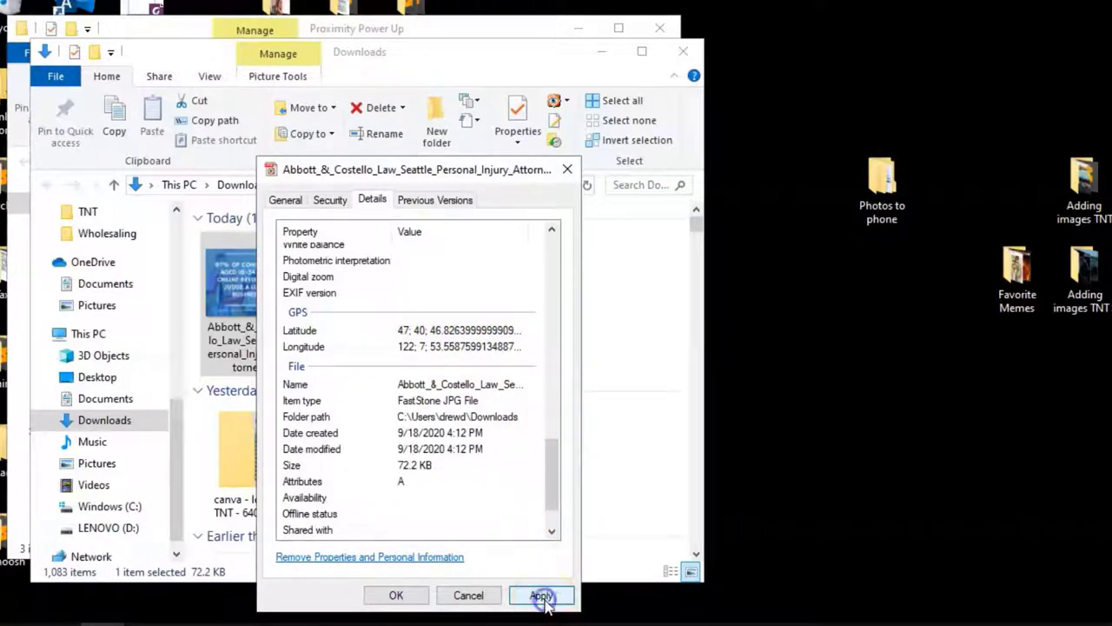
pyautogui.click(393, 596)
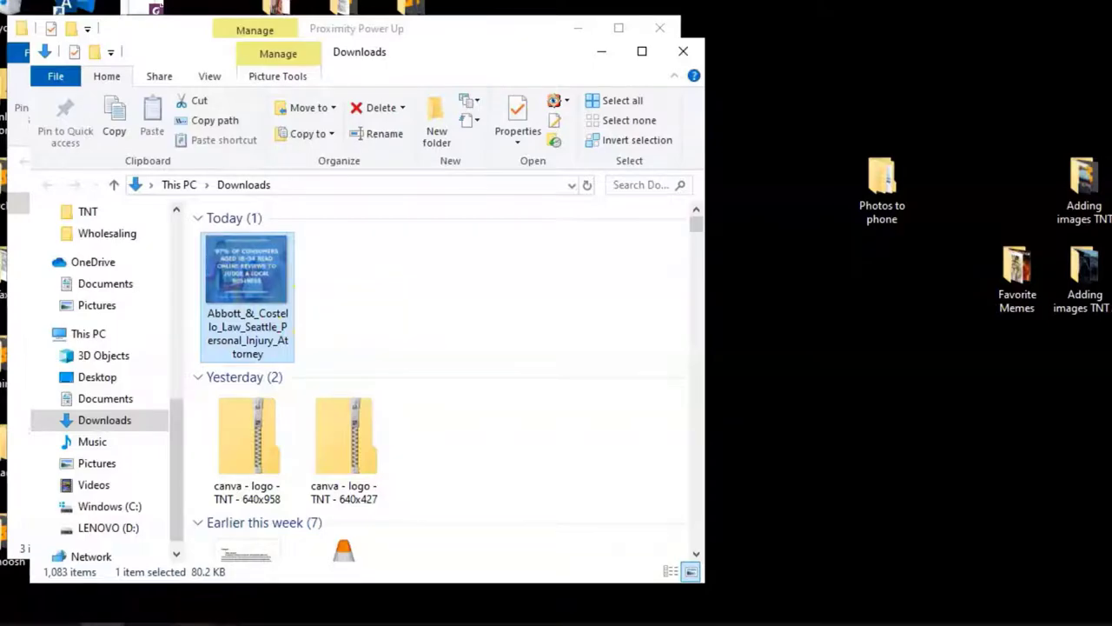
# Switch to Google Maps in the browser and view the wider area around Seattle.
pyautogui.click(199, 622)
pyautogui.click(132, 48)
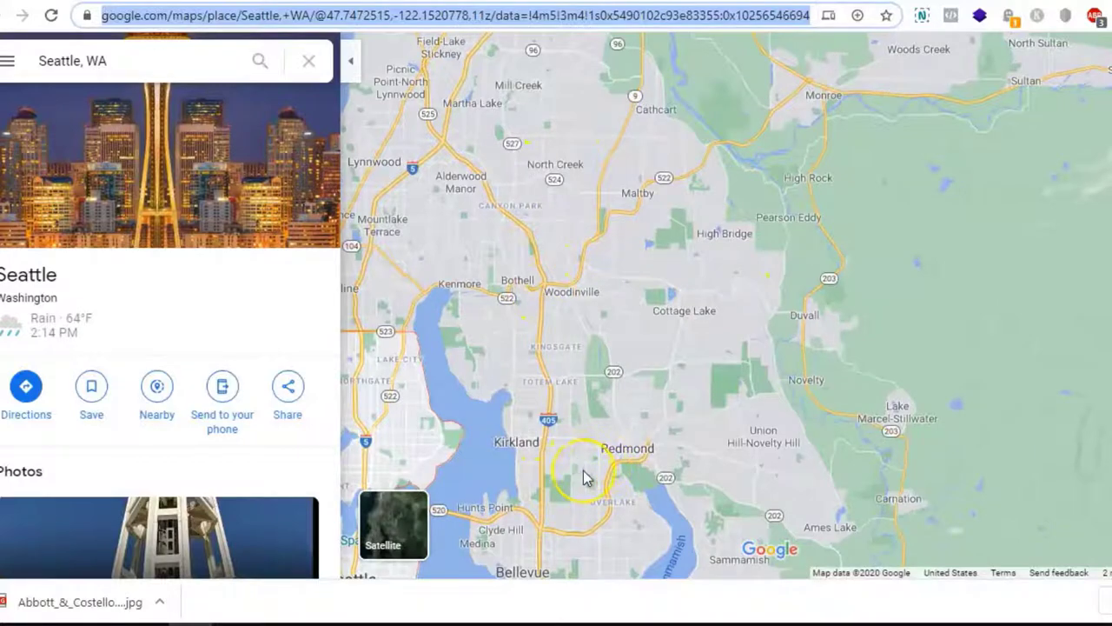
pyautogui.scroll(-2, 584, 477)
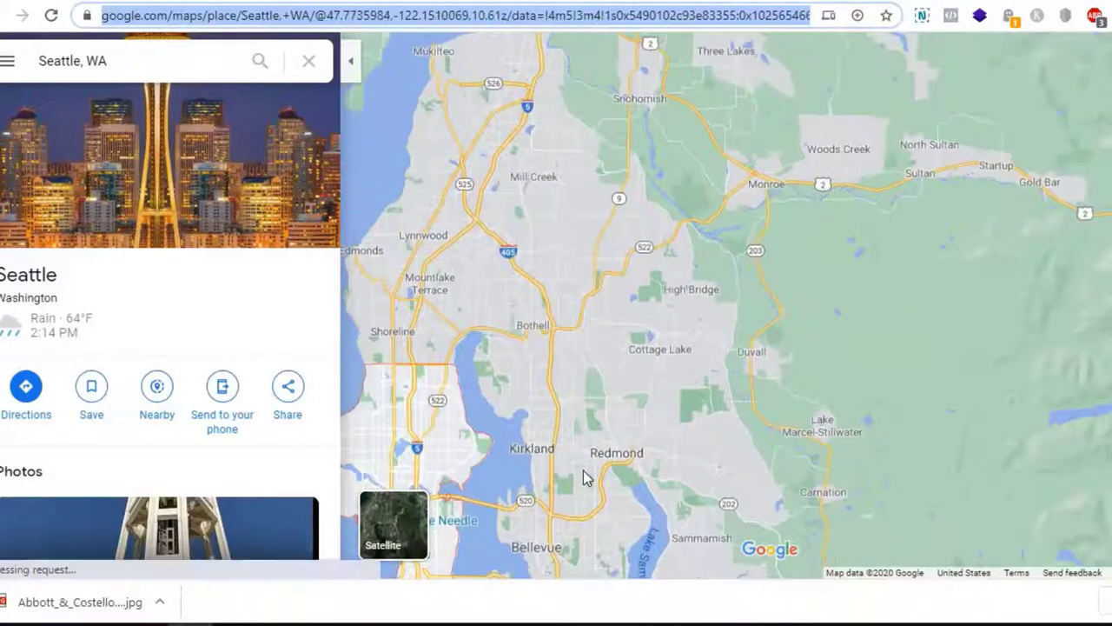
pyautogui.moveTo(548, 491); pyautogui.dragTo(598, 228)
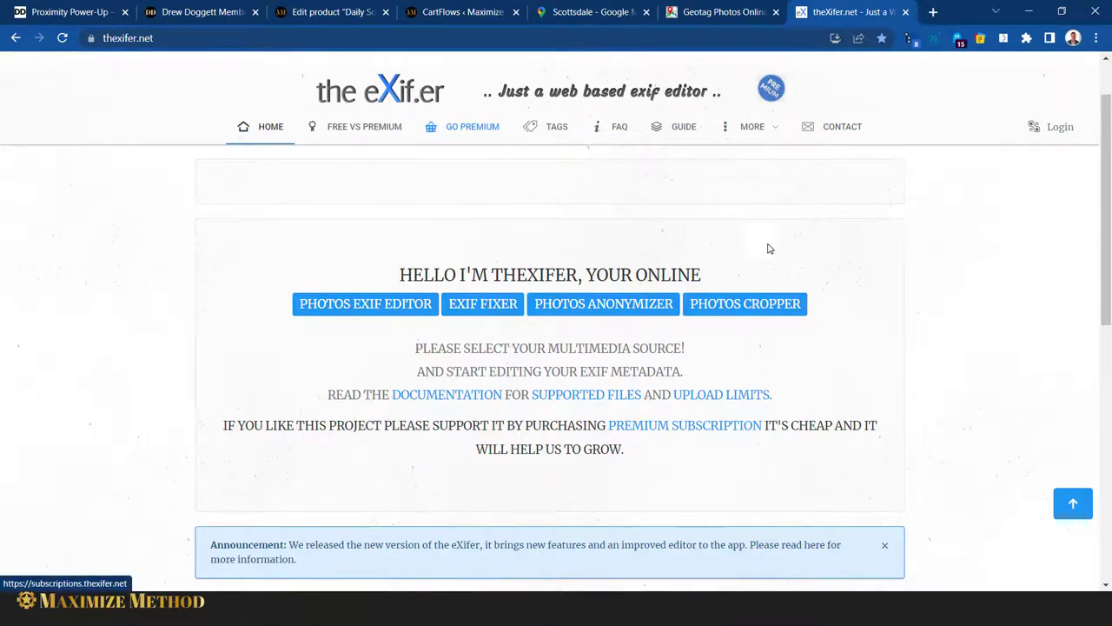
# Look over theXifer.net home page, including its upload sources and premium option.
pyautogui.scroll(-4, 769, 345)
pyautogui.scroll(2, 770, 343)
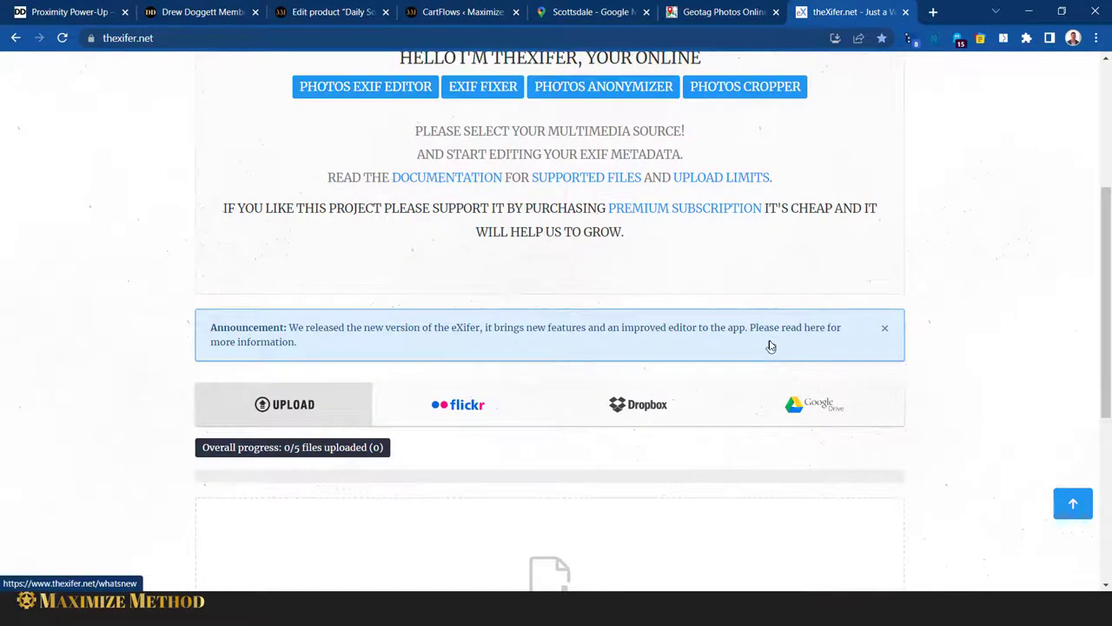
pyautogui.scroll(-4, 772, 346)
pyautogui.scroll(-1, 772, 347)
pyautogui.scroll(8, 774, 347)
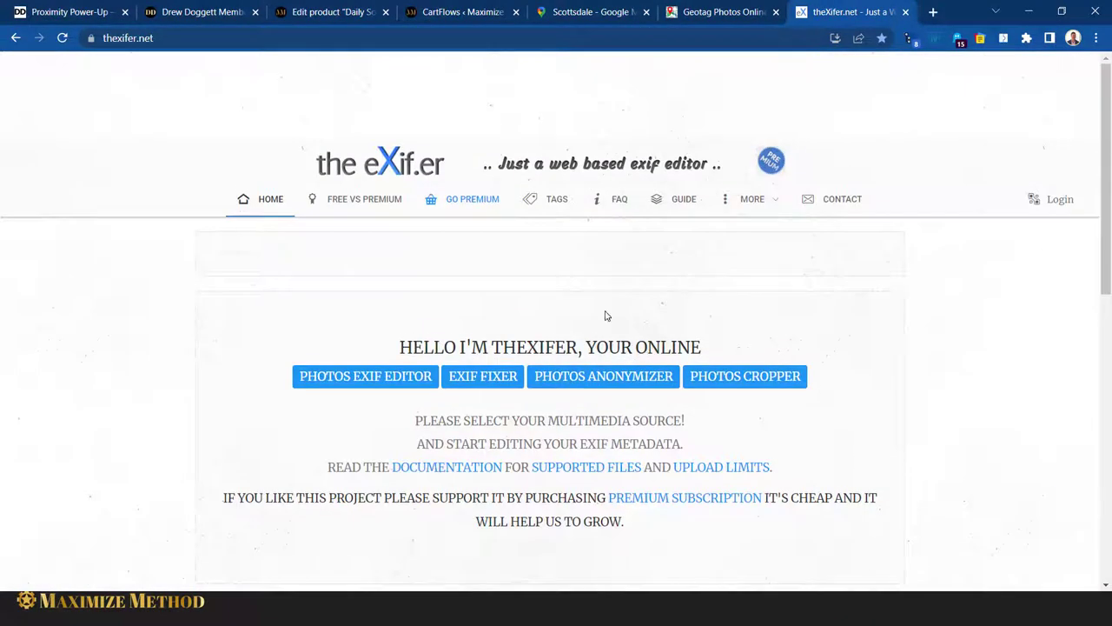
pyautogui.click(465, 201)
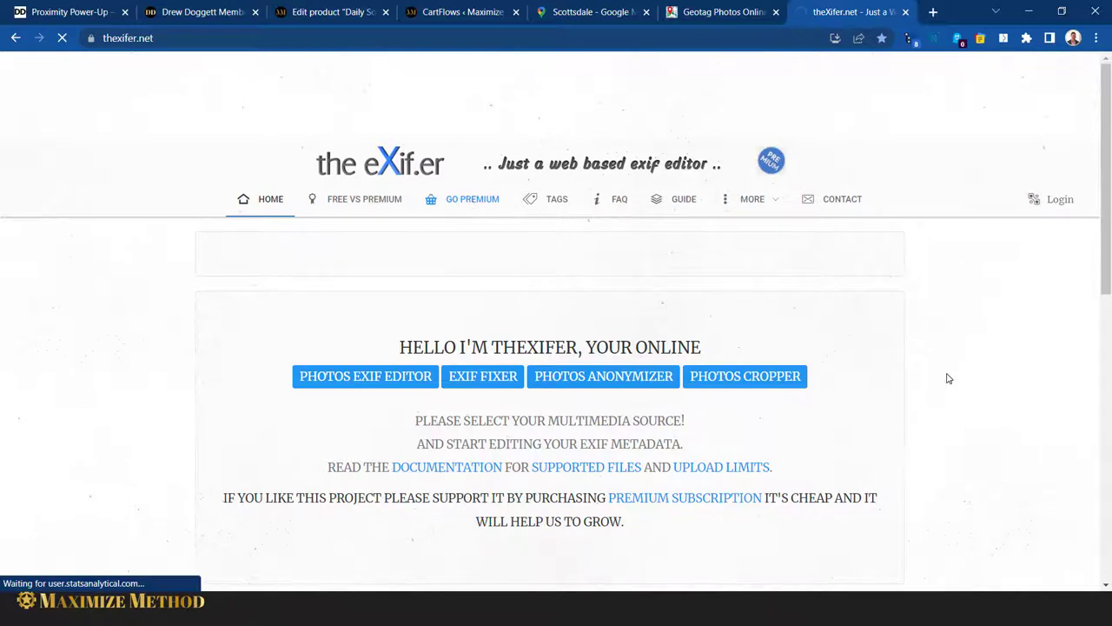
# Upload the wheel photo 10.jpg from the Geotag folder in Pictures to theXifer.net.
pyautogui.scroll(-5, 660, 298)
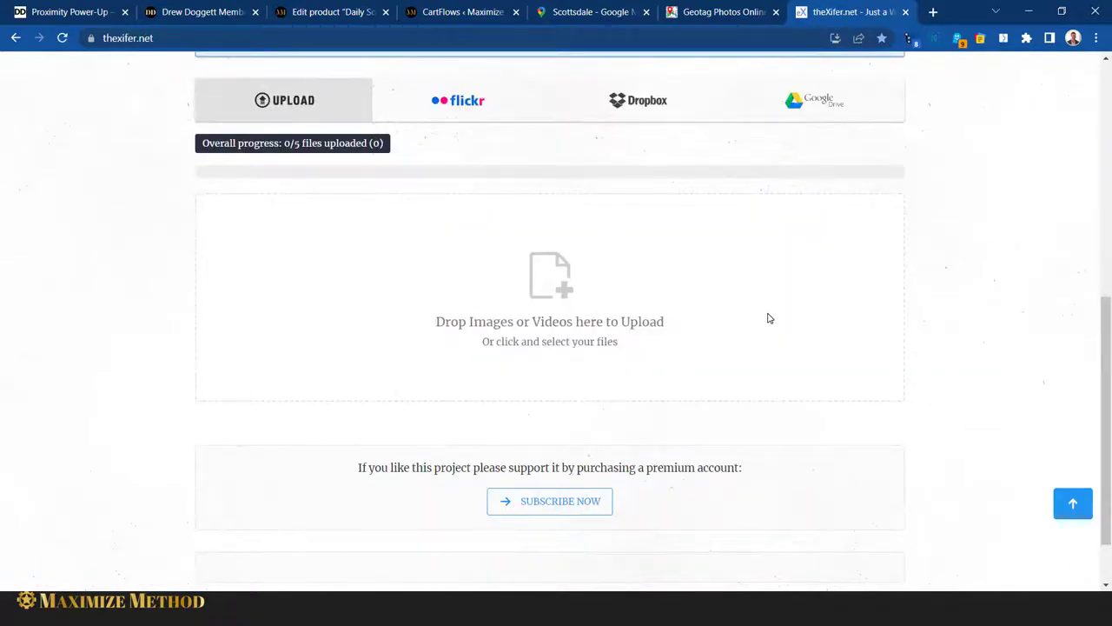
pyautogui.scroll(5, 768, 318)
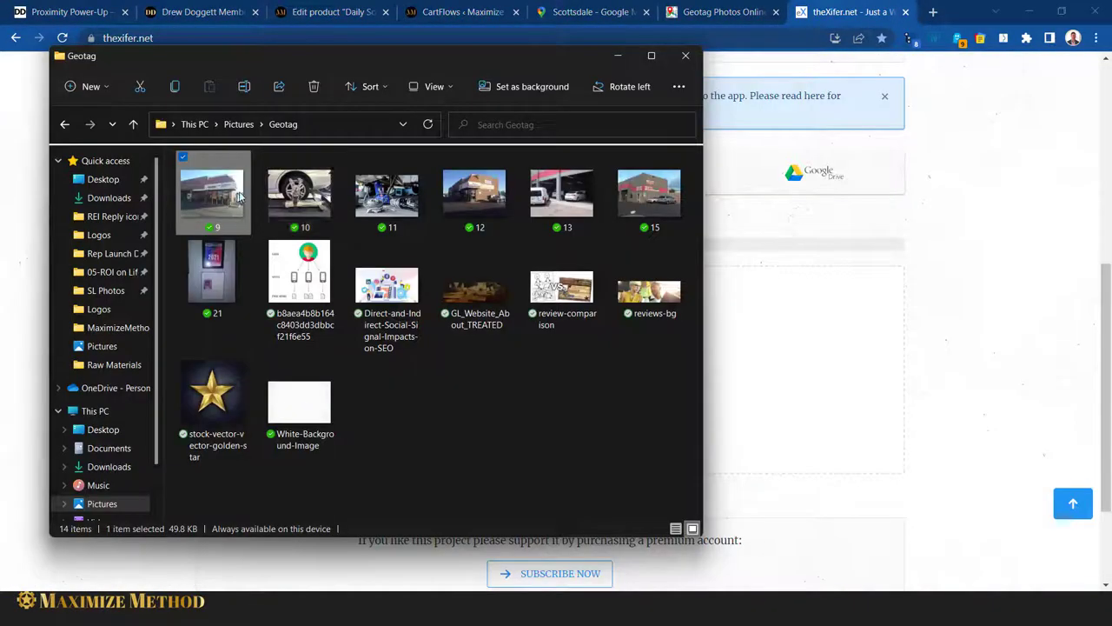
pyautogui.moveTo(299, 191); pyautogui.dragTo(813, 369)
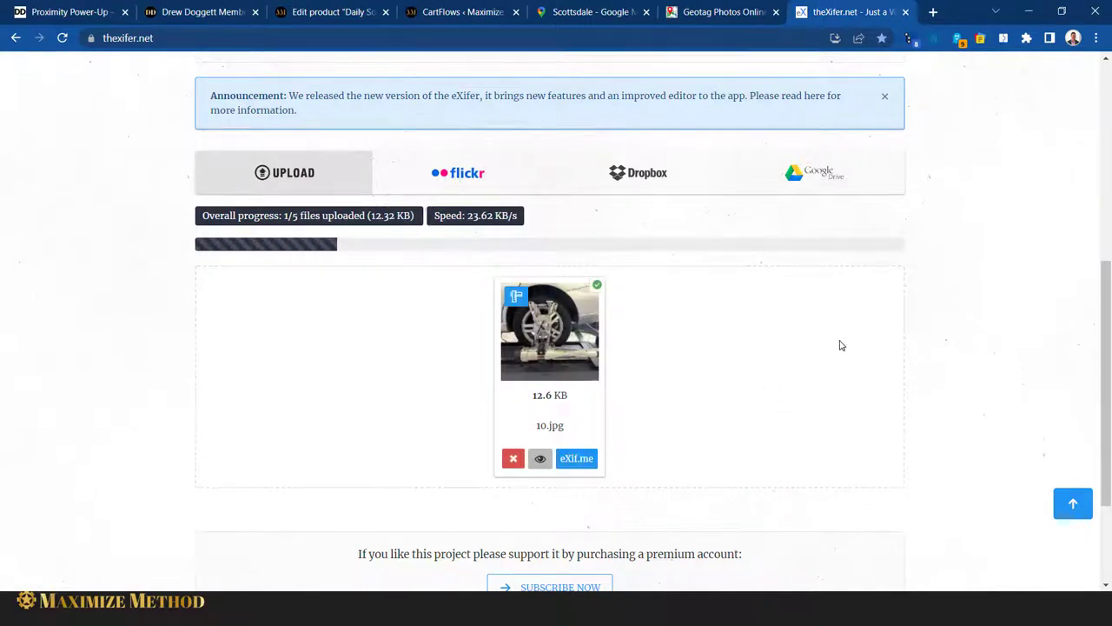
pyautogui.scroll(-1, 840, 346)
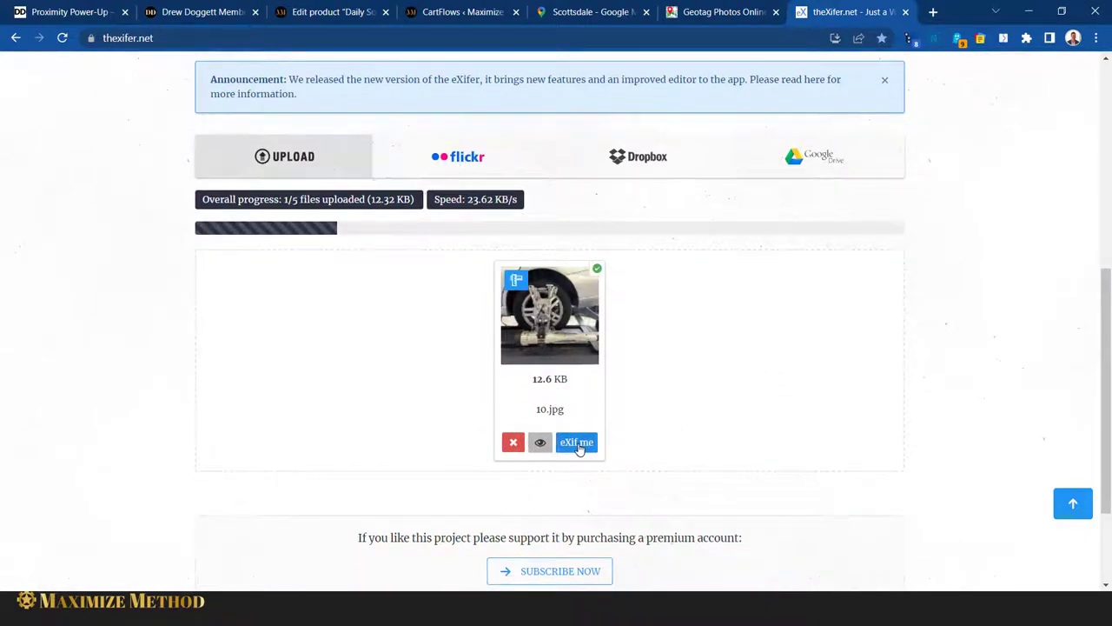
# Open 10.jpg in theXifer.net editor, search for "scottsdale starbucks", and place its location marker beside the Starbucks on North Hayden Road.
pyautogui.click(577, 444)
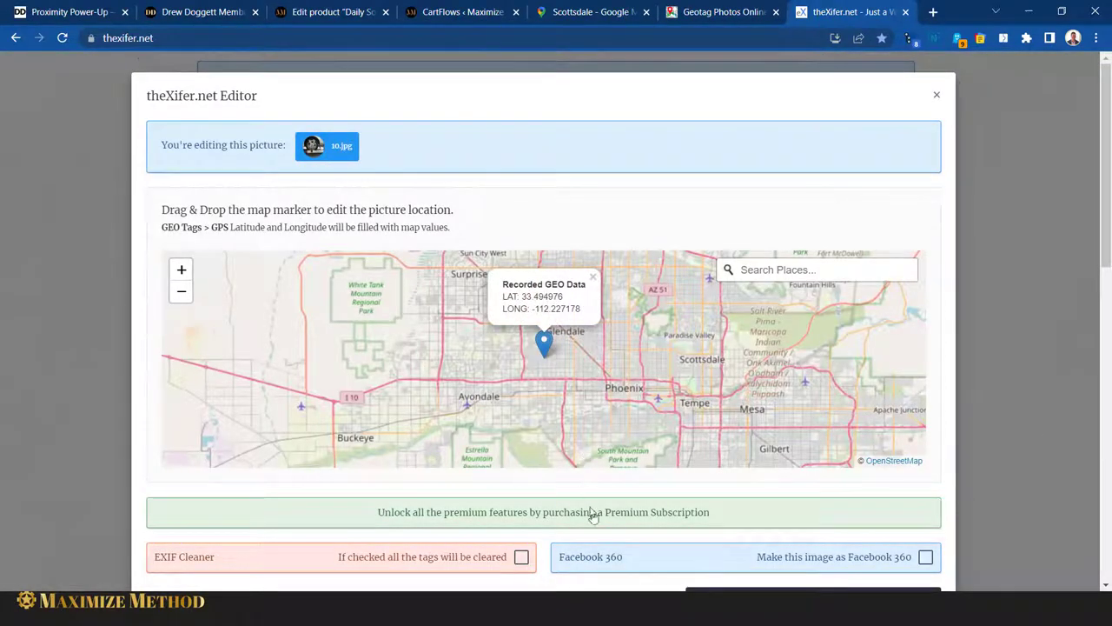
pyautogui.scroll(-3, 591, 515)
pyautogui.scroll(2, 591, 526)
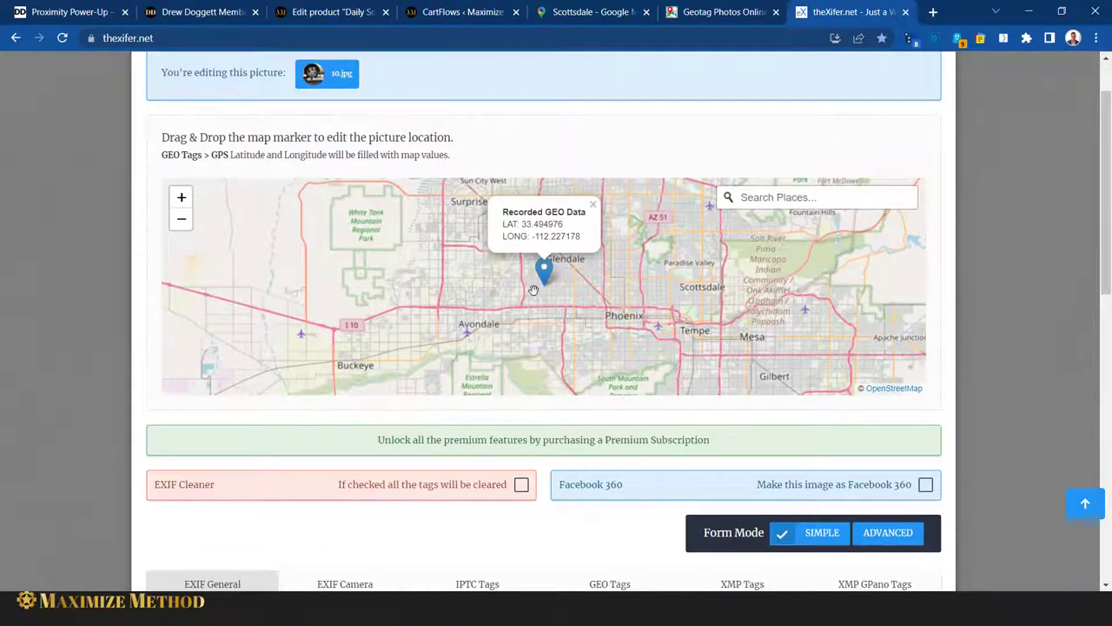
pyautogui.moveTo(543, 268)
pyautogui.mouseDown()
pyautogui.moveTo(528, 282)
pyautogui.moveTo(543, 284)
pyautogui.mouseUp()
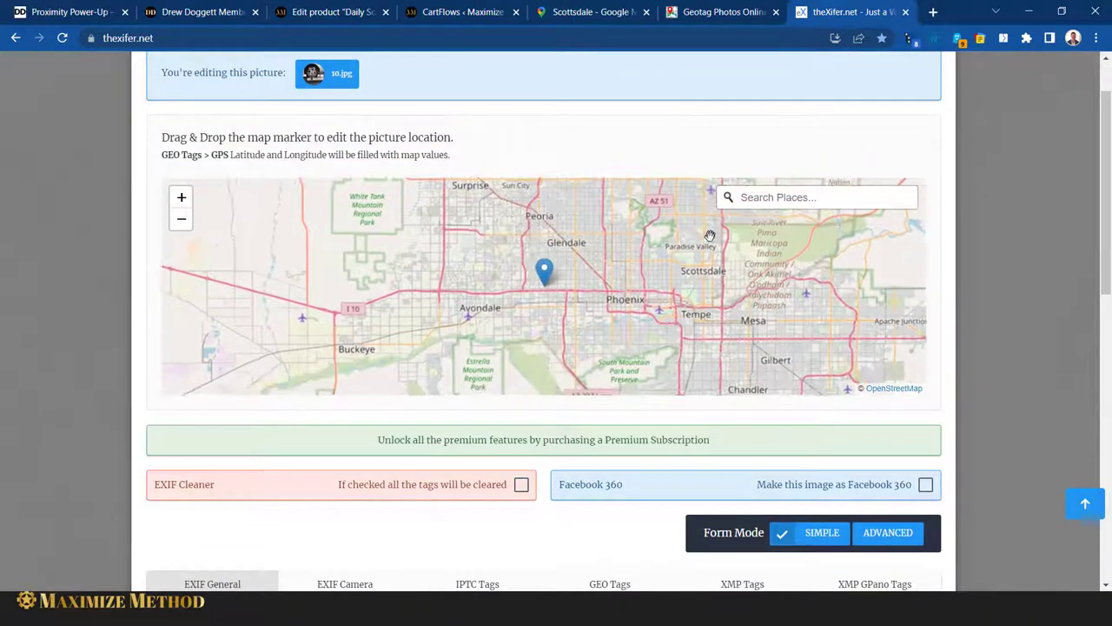
pyautogui.click(756, 197)
pyautogui.write('scottsdale starbucks')
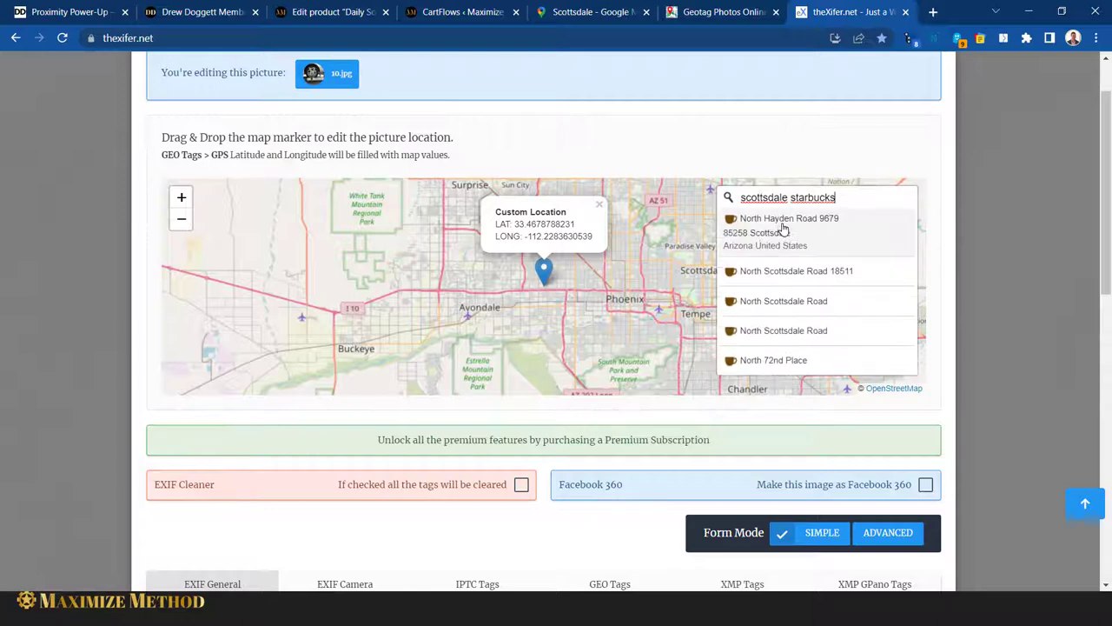
pyautogui.click(783, 229)
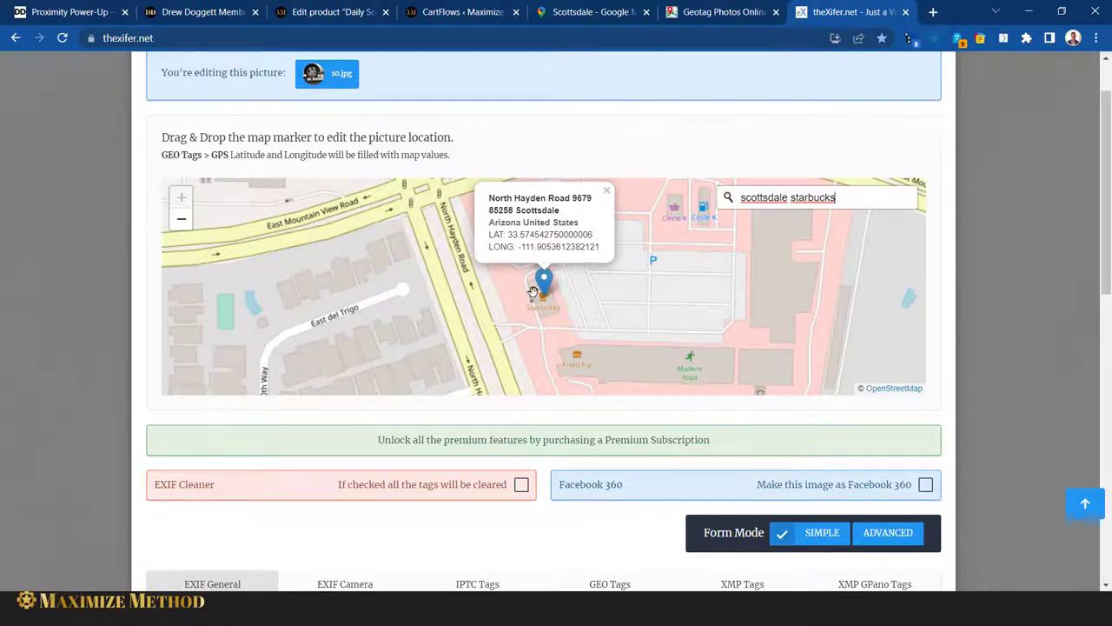
pyautogui.moveTo(541, 287); pyautogui.dragTo(527, 296)
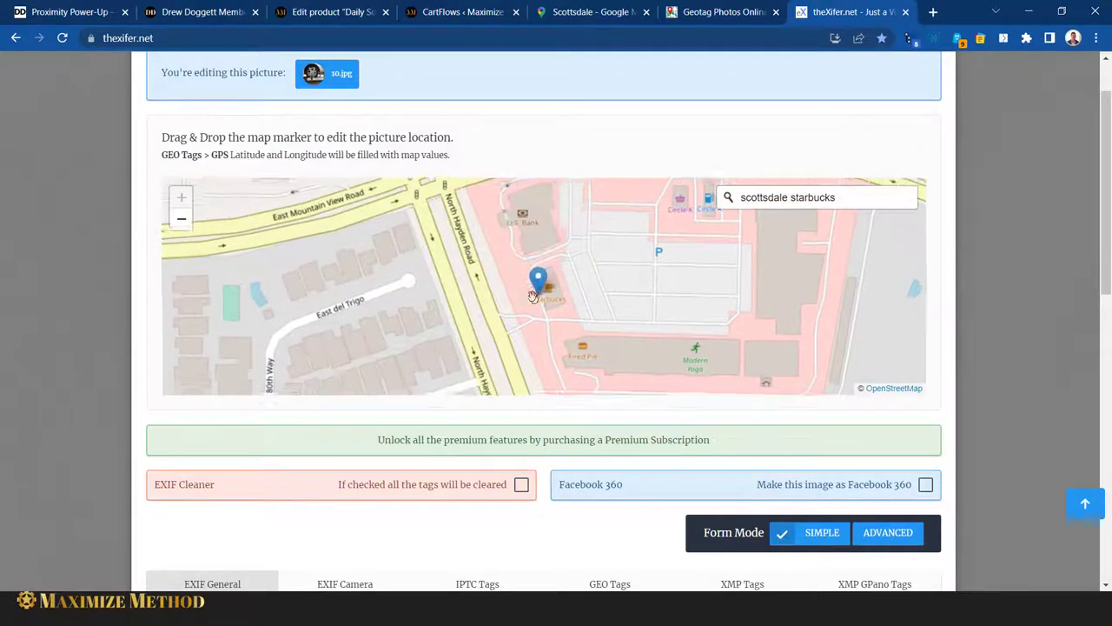
# Review the latitude and longitude in the GEO tags and set the map from those coordinates.
pyautogui.scroll(-2, 699, 403)
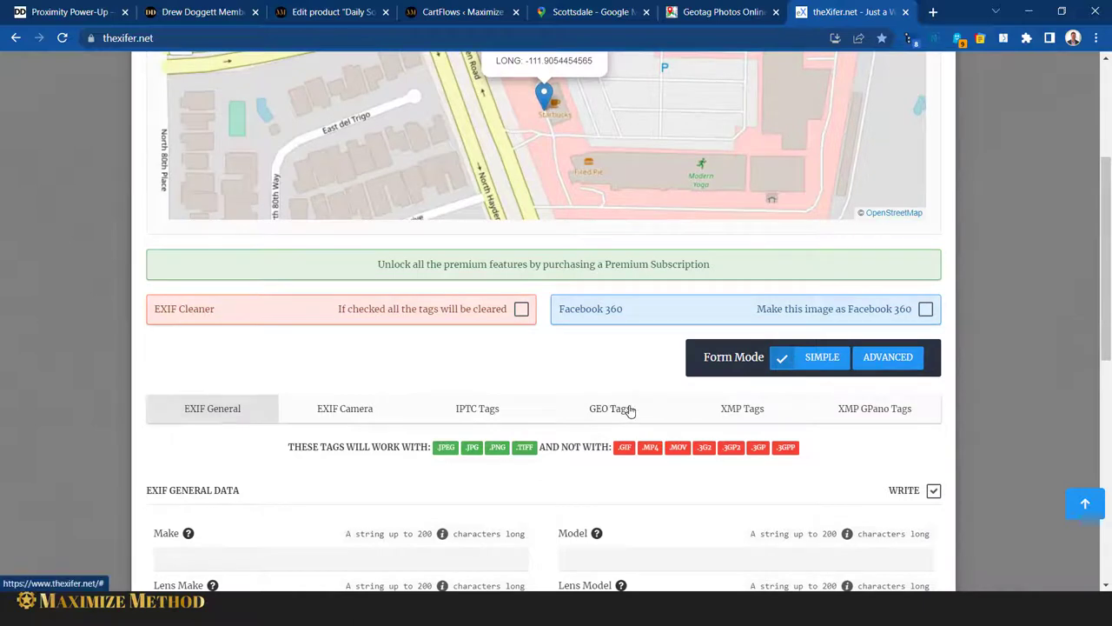
pyautogui.click(614, 409)
pyautogui.scroll(-5, 597, 418)
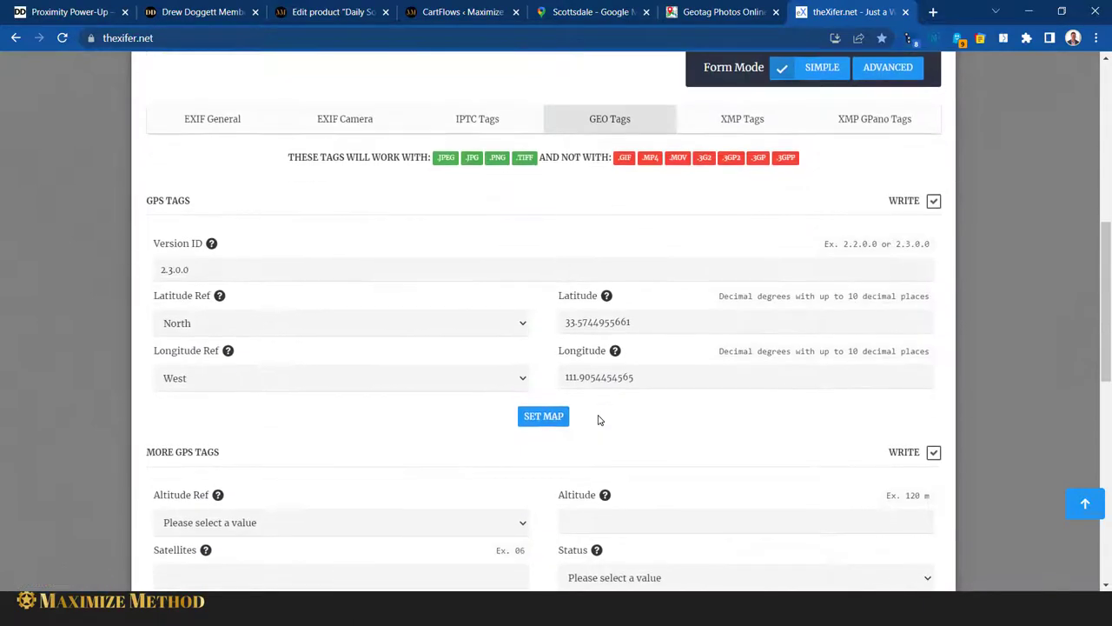
pyautogui.scroll(1, 597, 421)
pyautogui.click(542, 417)
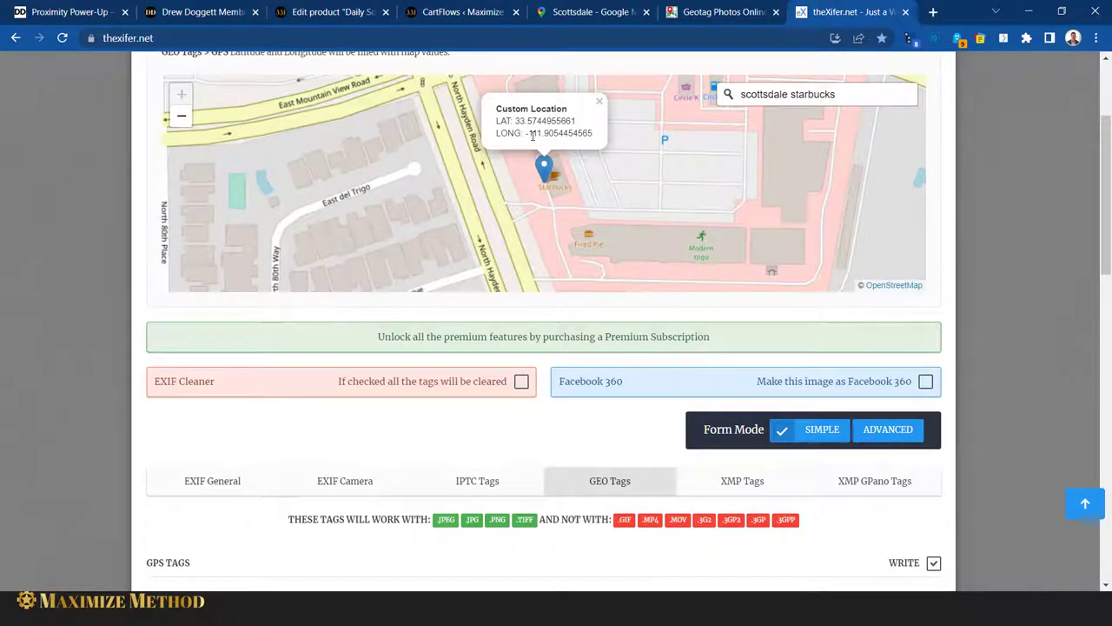
pyautogui.scroll(-4, 570, 417)
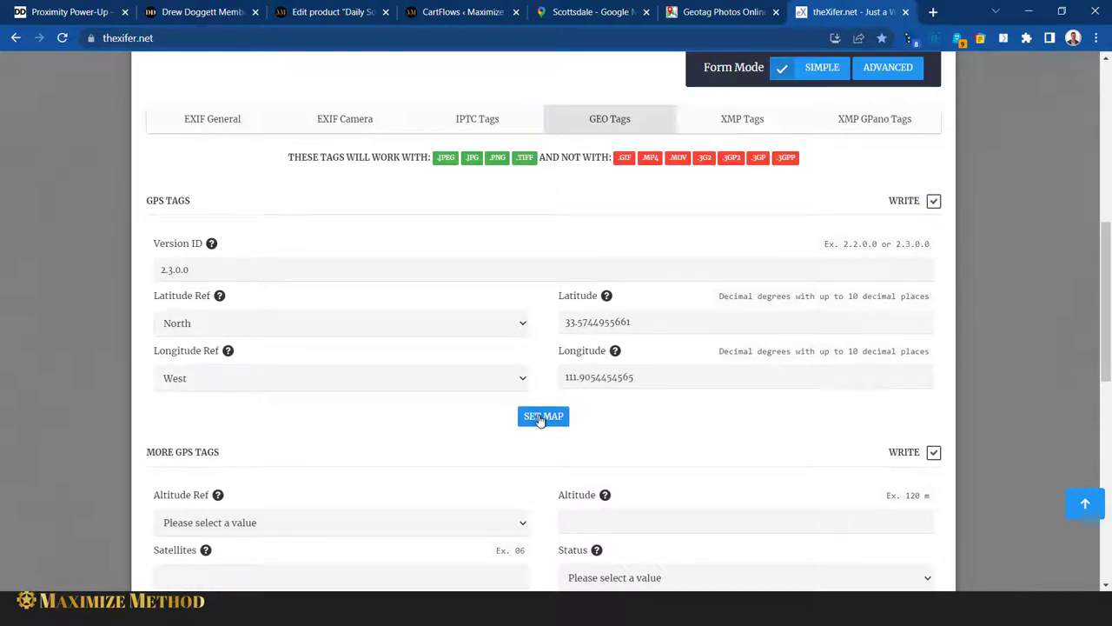
# Save the edited EXIF data and download the modified 10.jpg.
pyautogui.scroll(-8, 635, 415)
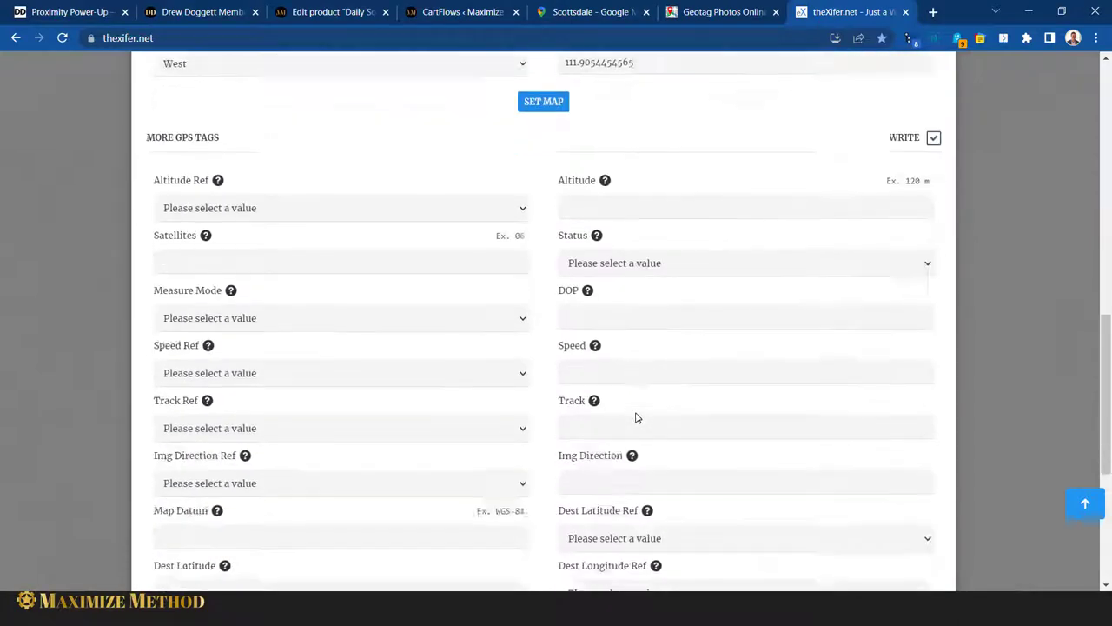
pyautogui.click(879, 543)
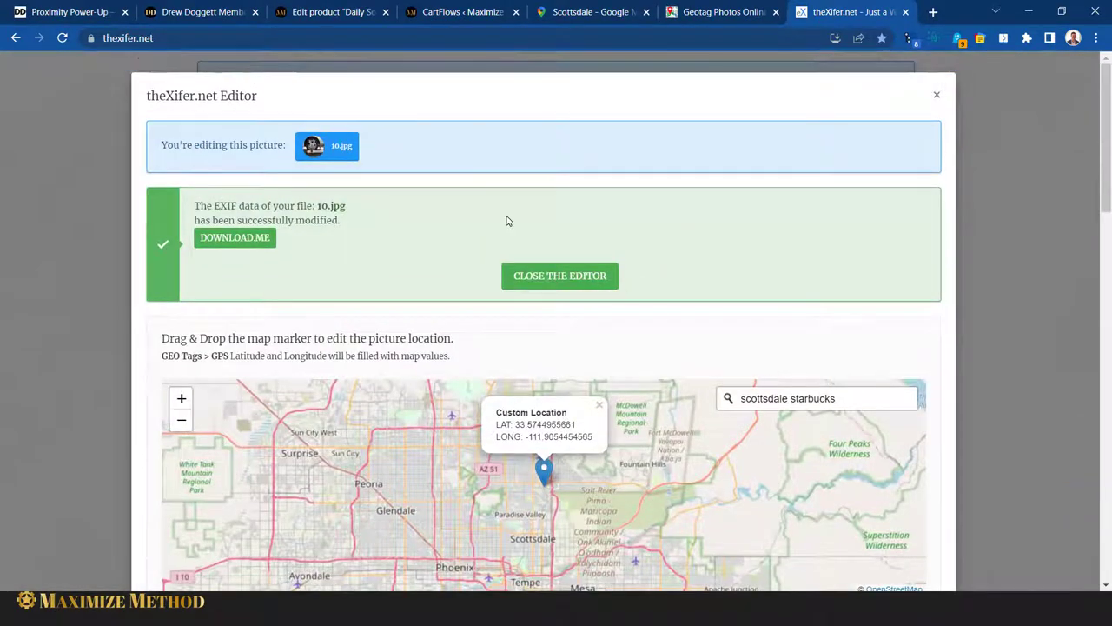
pyautogui.click(235, 240)
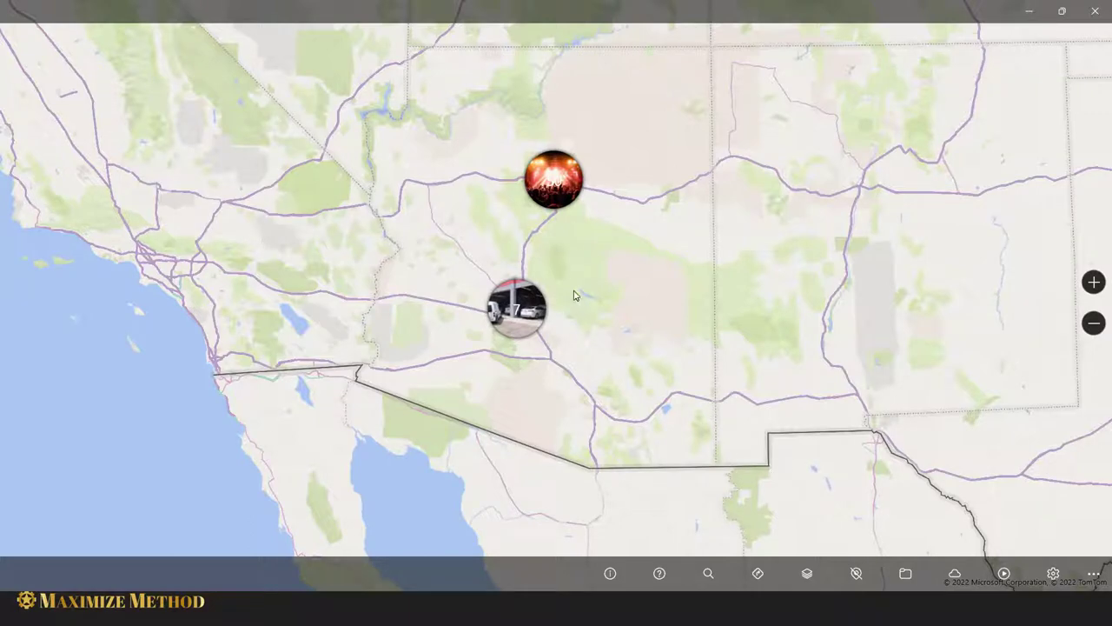
# Switch to GeoPhoto Pro and check its About page.
pyautogui.click(610, 573)
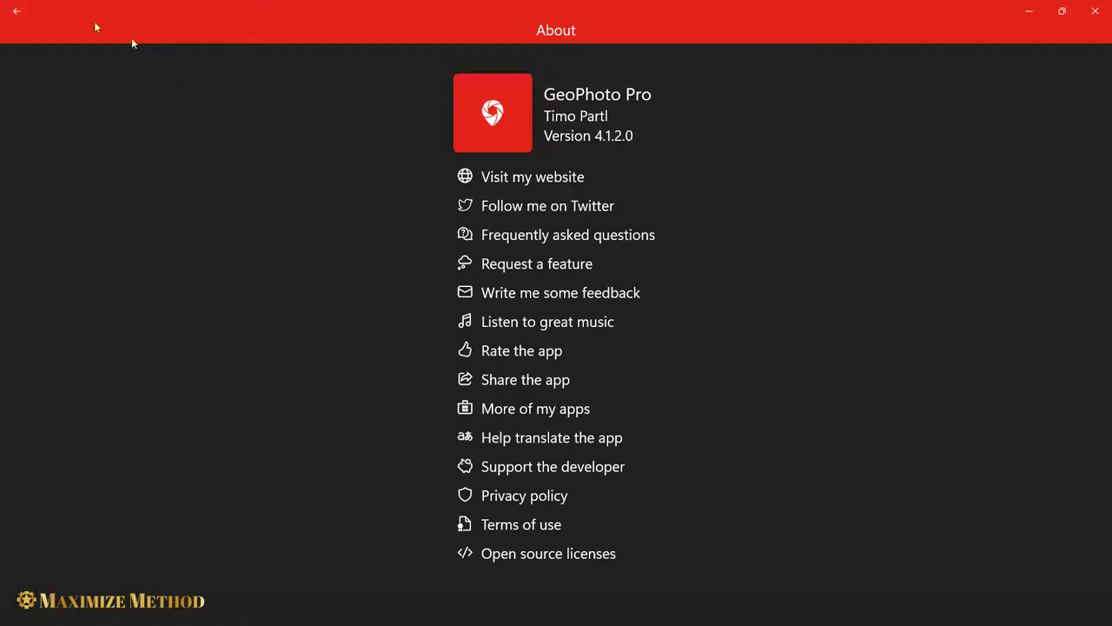
pyautogui.click(14, 11)
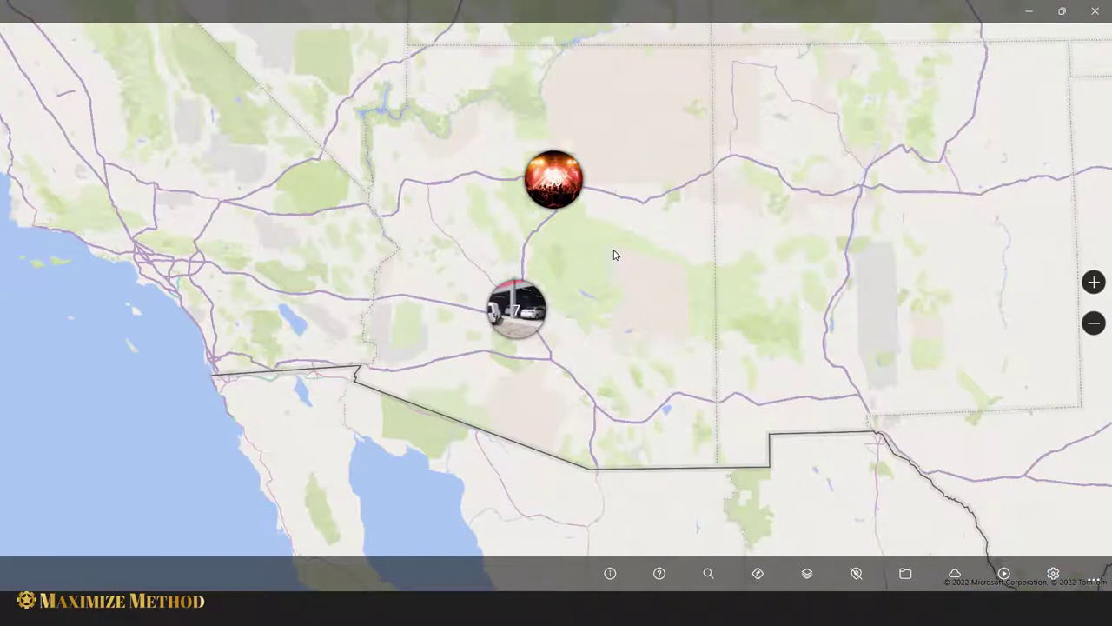
# Examine where the geotagged photo pins sit on the map around Flagstaff and Phoenix.
pyautogui.scroll(2, 577, 223)
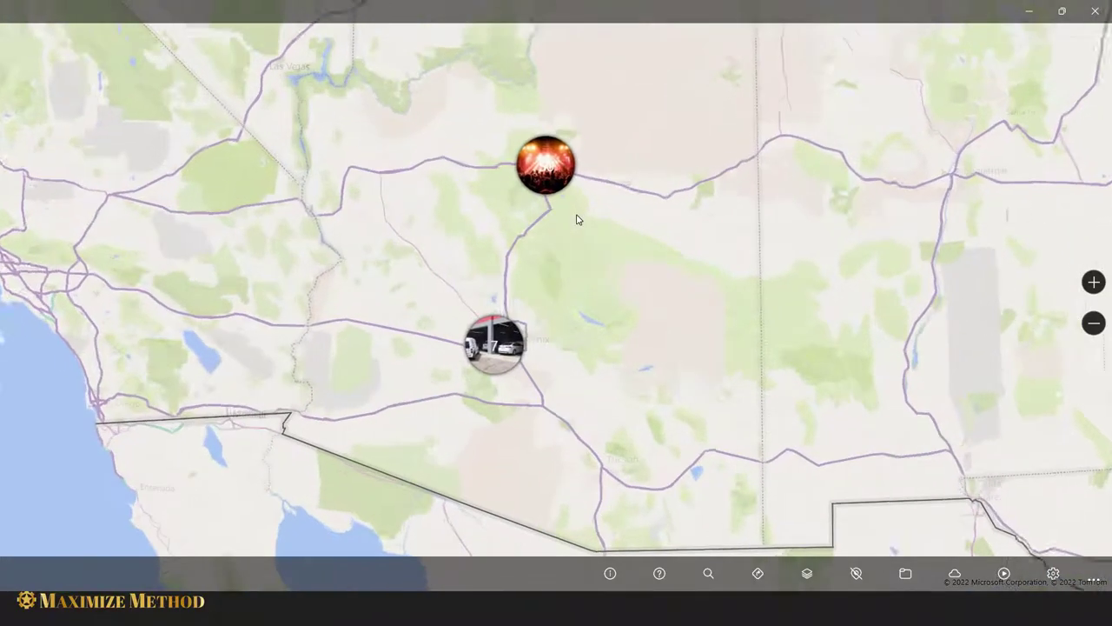
pyautogui.scroll(2, 548, 197)
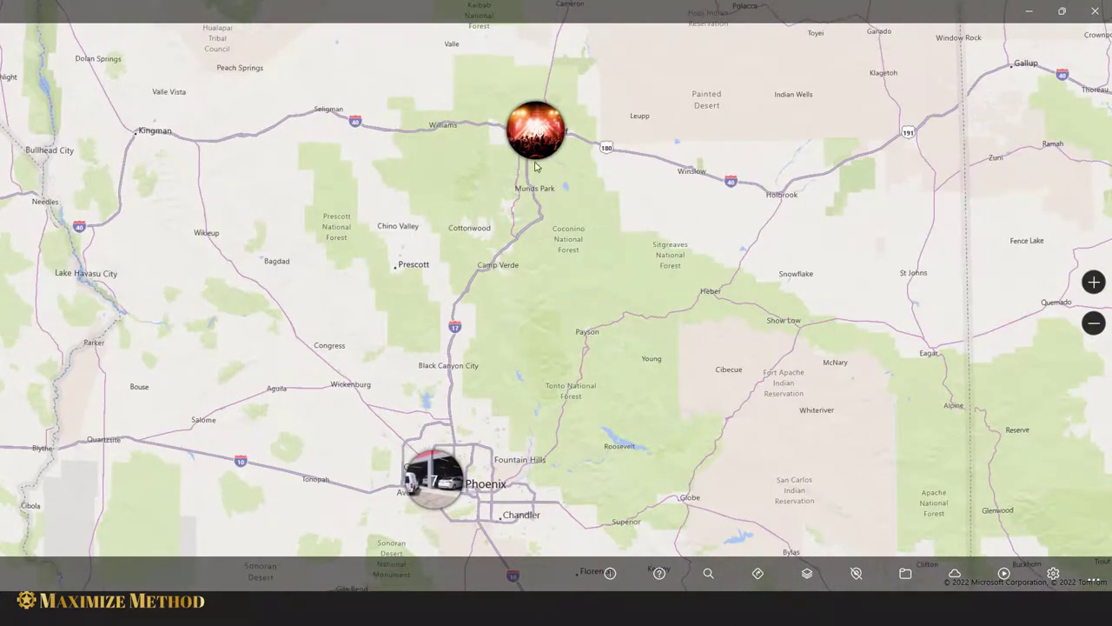
pyautogui.scroll(3, 535, 166)
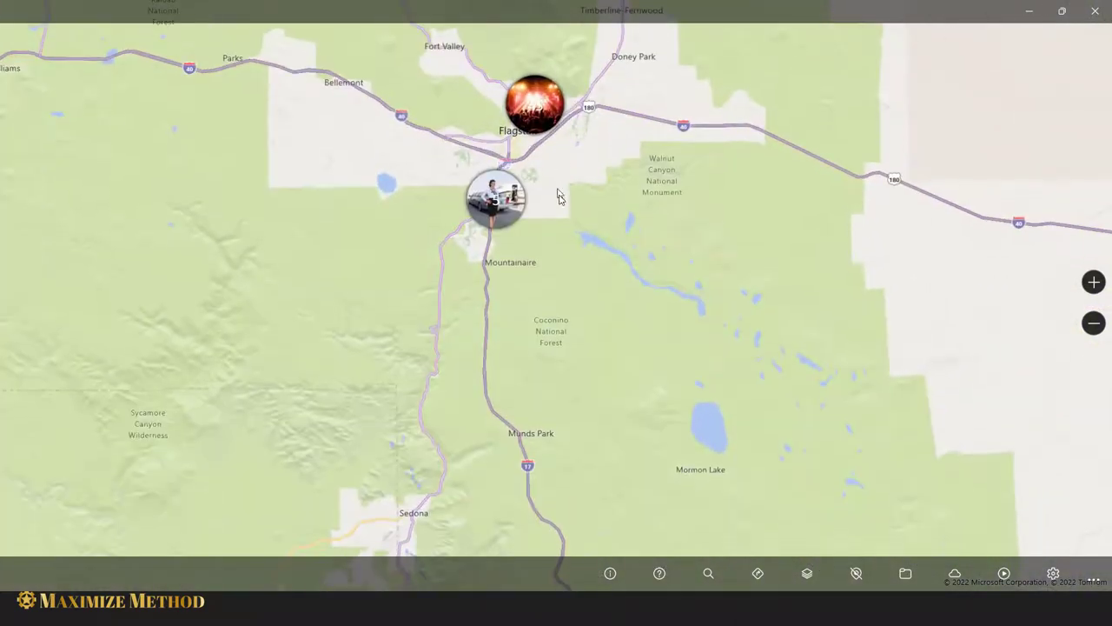
pyautogui.scroll(-3, 568, 291)
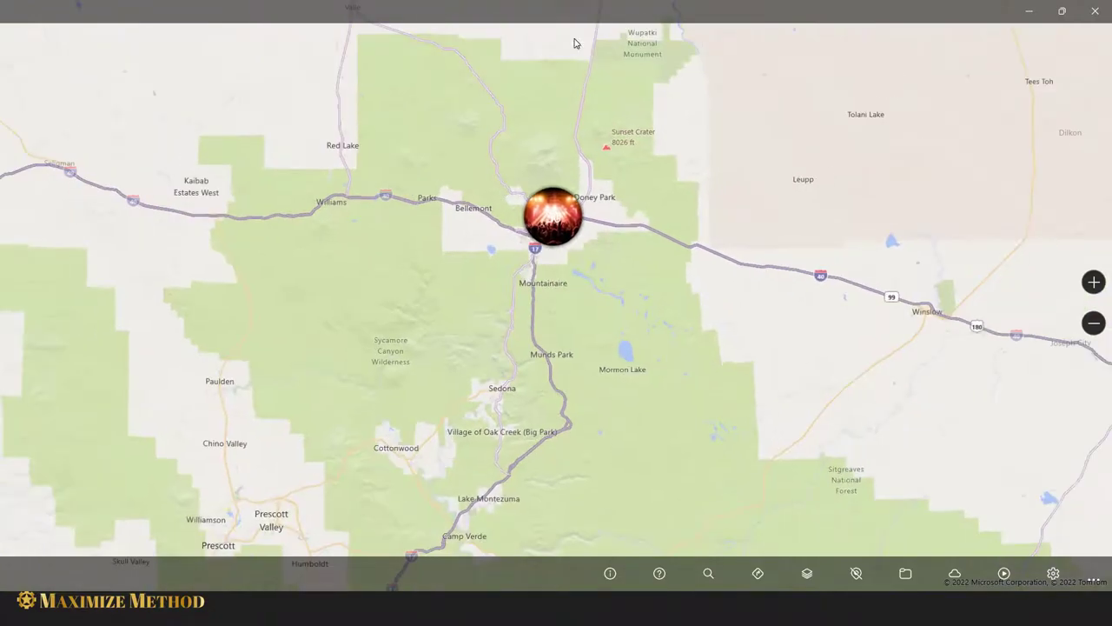
pyautogui.moveTo(522, 364); pyautogui.dragTo(599, 161)
pyautogui.moveTo(538, 339); pyautogui.dragTo(562, 116)
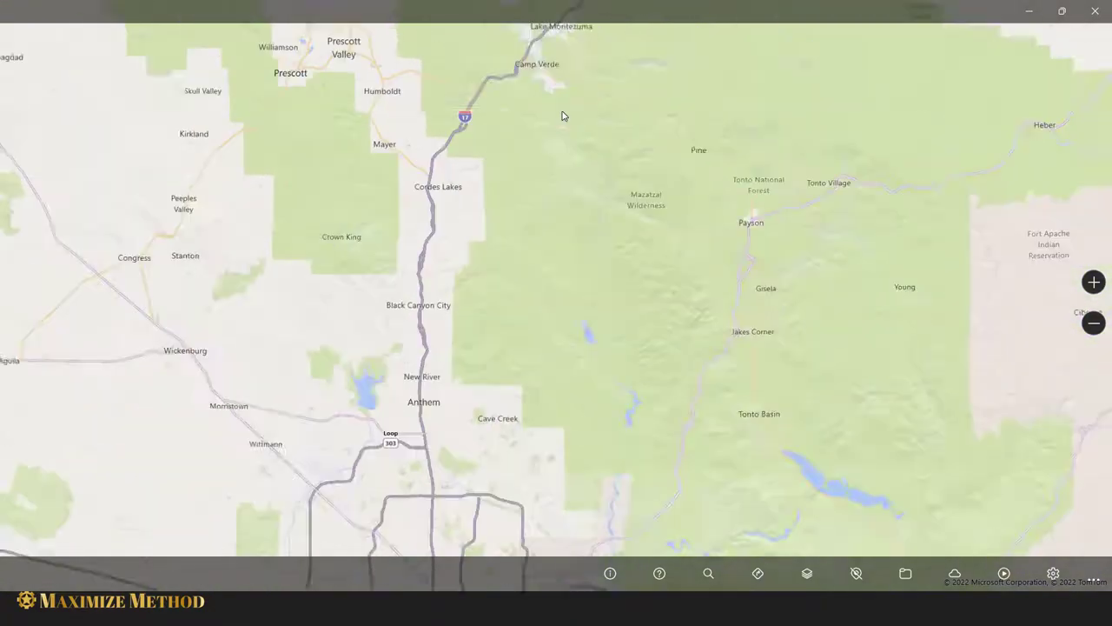
pyautogui.moveTo(536, 345); pyautogui.dragTo(613, 191)
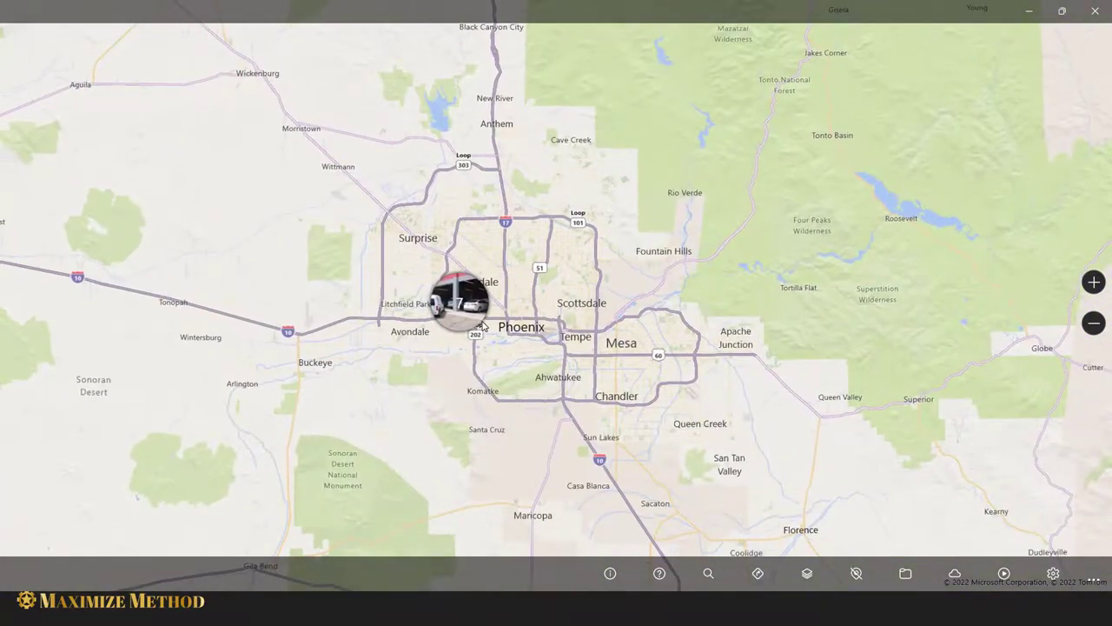
pyautogui.scroll(3, 483, 326)
pyautogui.scroll(2, 529, 387)
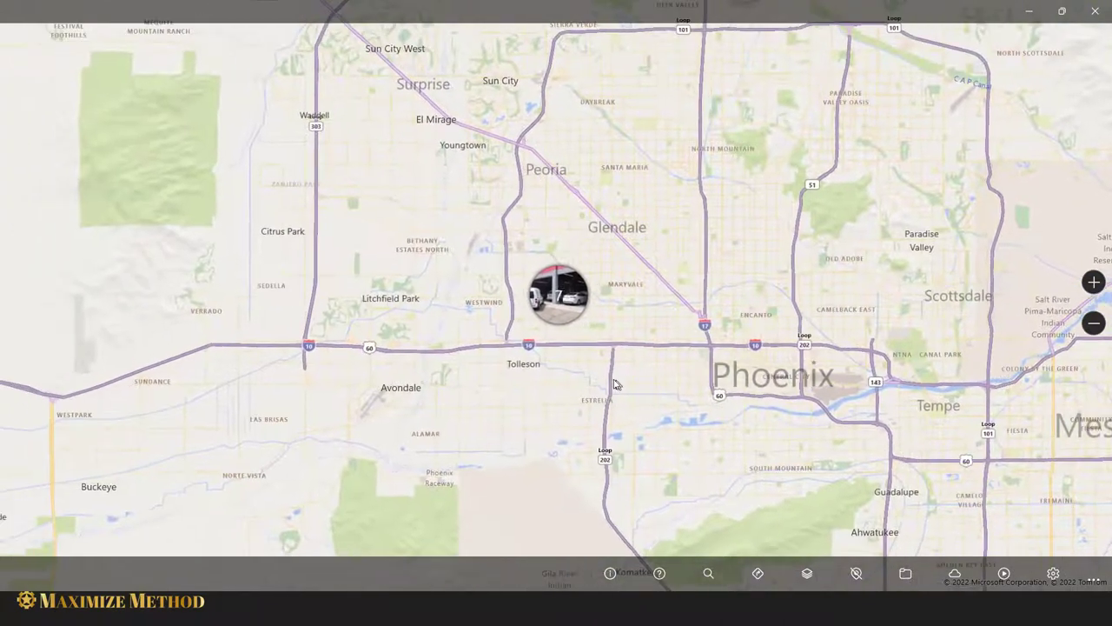
# Disable and re-enable the Geotag pictures folder, clear the cache and reload all folders, and check the photo pin's surroundings.
pyautogui.click(906, 573)
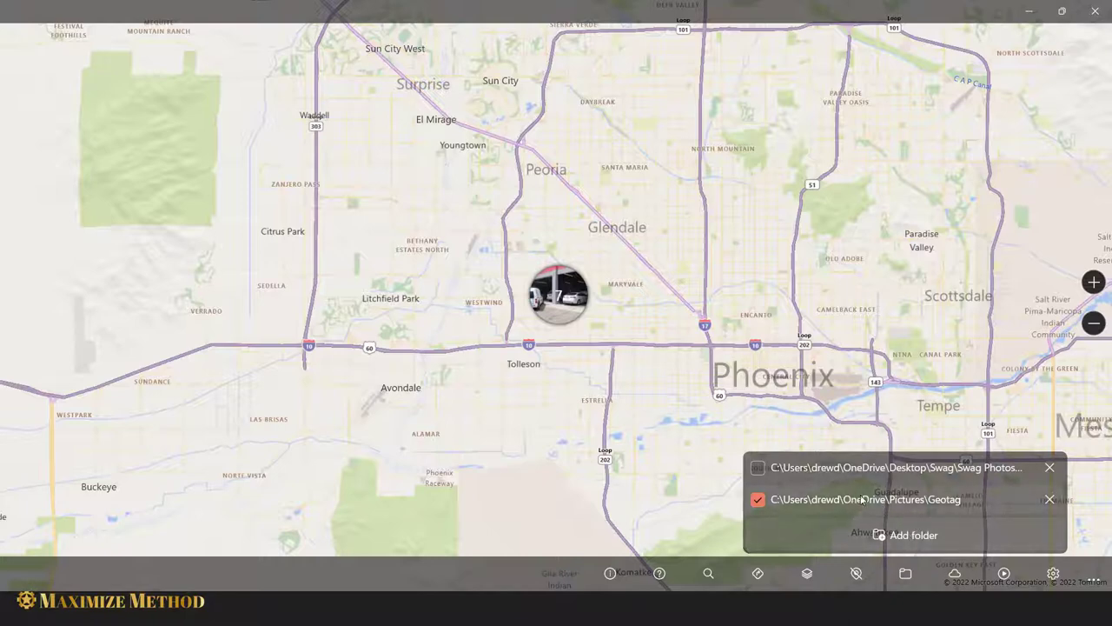
pyautogui.click(756, 502)
pyautogui.click(755, 506)
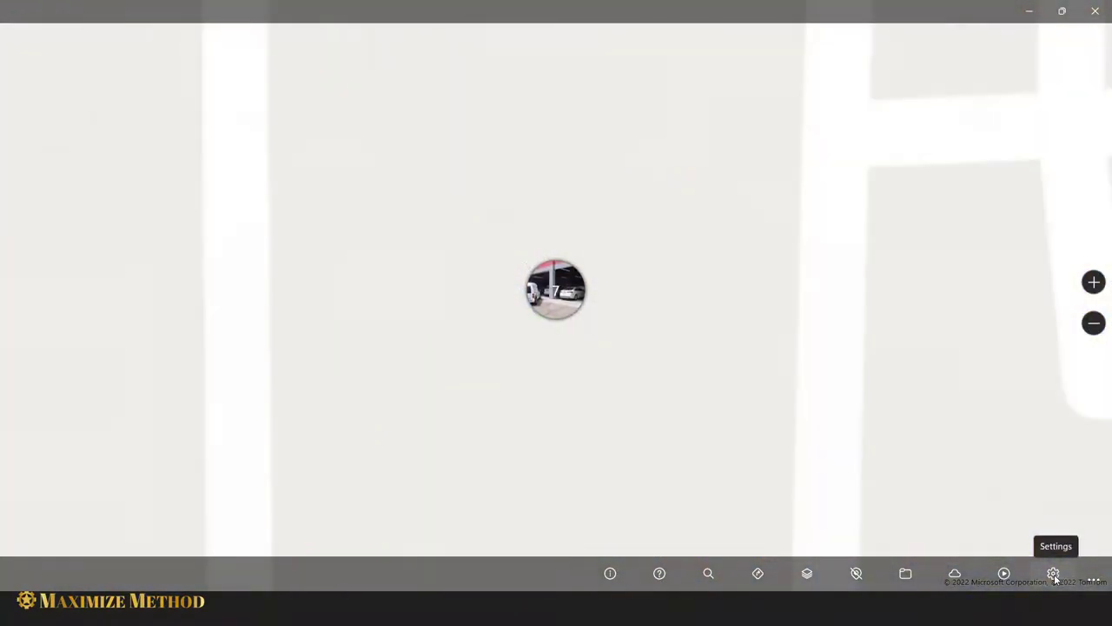
pyautogui.click(1054, 573)
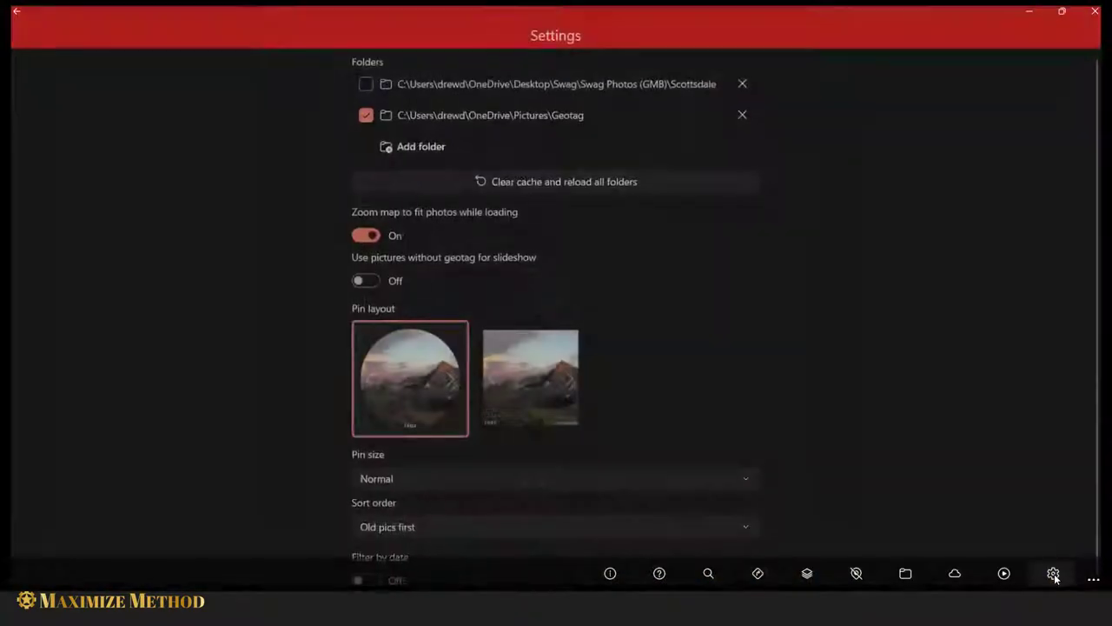
pyautogui.click(579, 183)
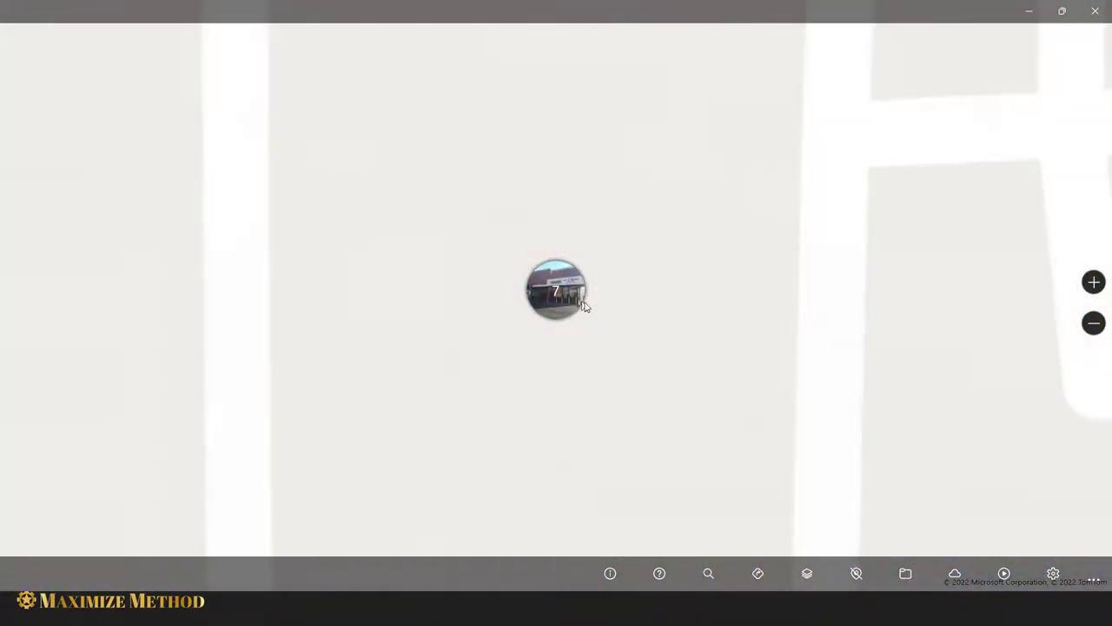
pyautogui.scroll(-5, 550, 298)
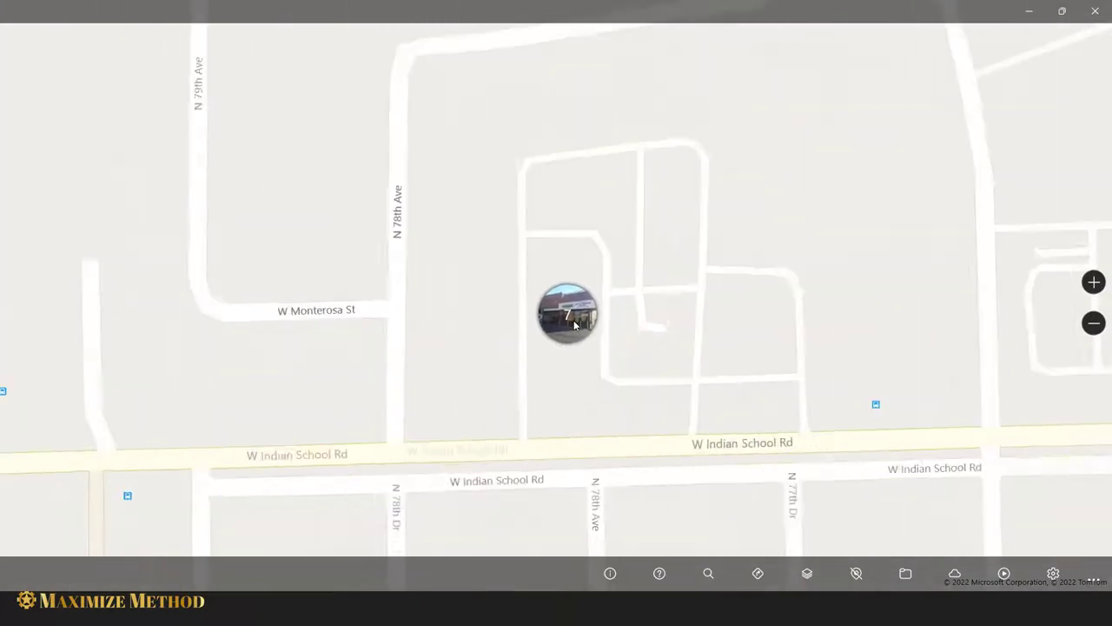
pyautogui.scroll(-4, 572, 330)
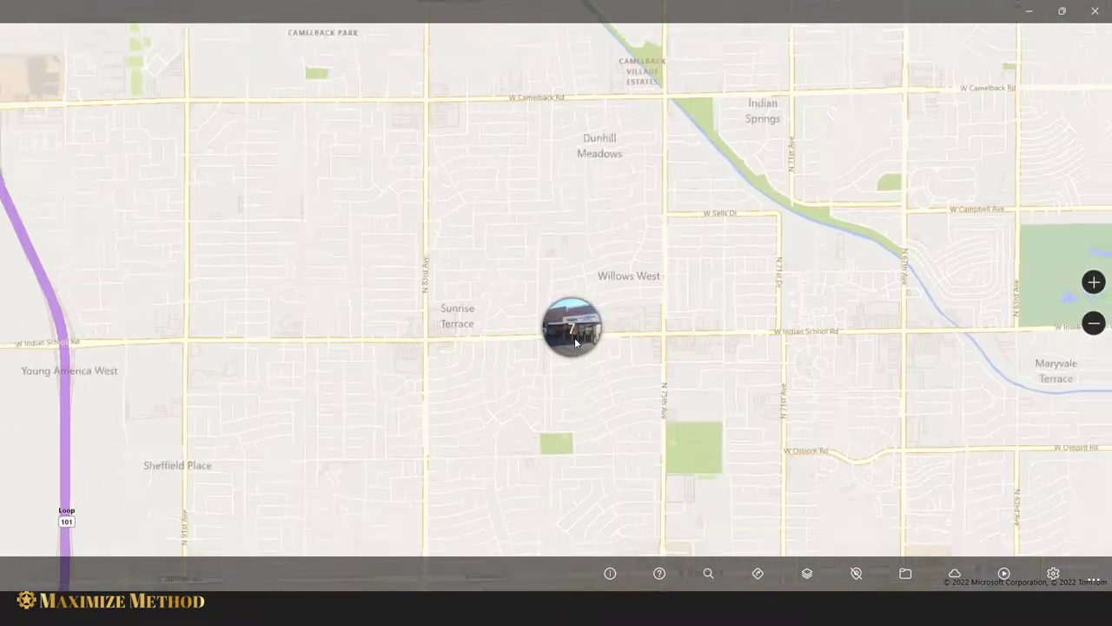
# Open the geotag editor for the gold star image among the pictures without a geotag.
pyautogui.click(856, 574)
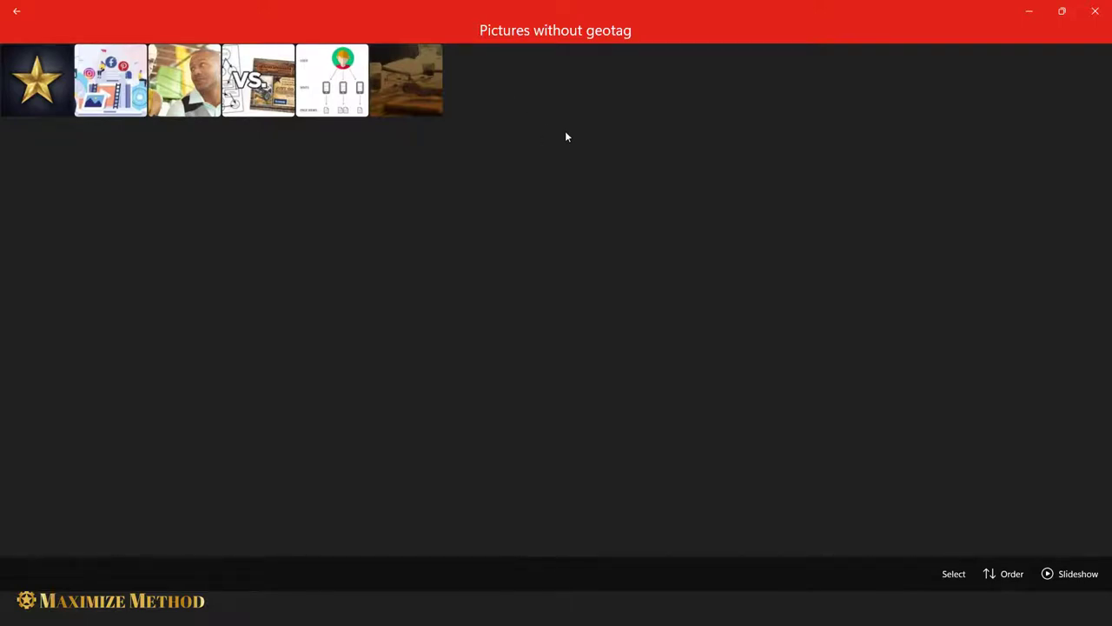
pyautogui.click(17, 10)
pyautogui.click(856, 574)
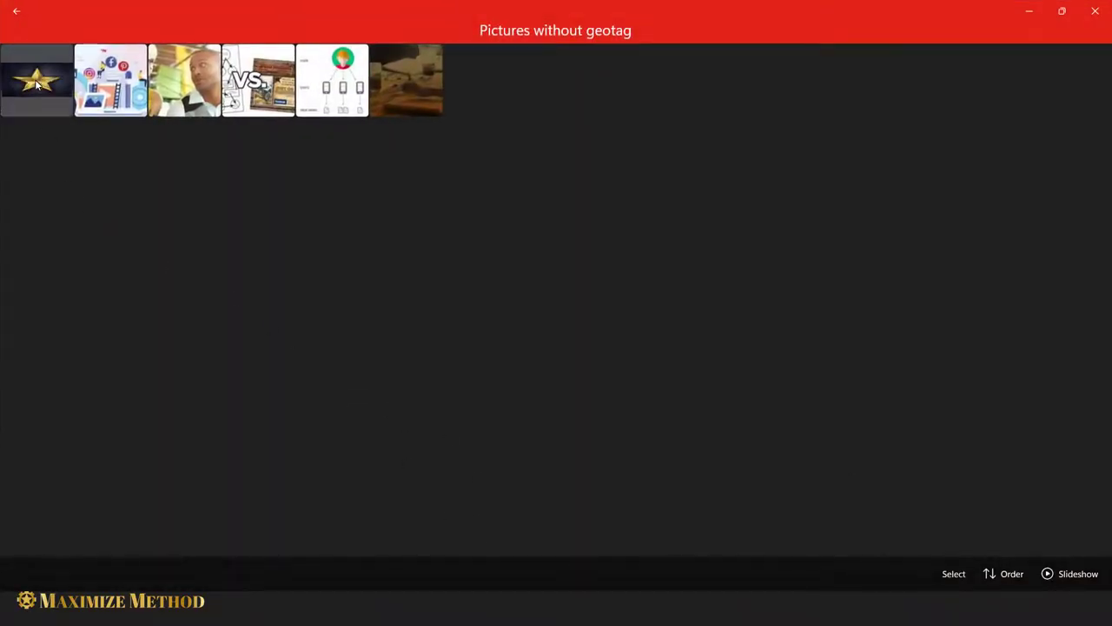
pyautogui.moveTo(62, 103)
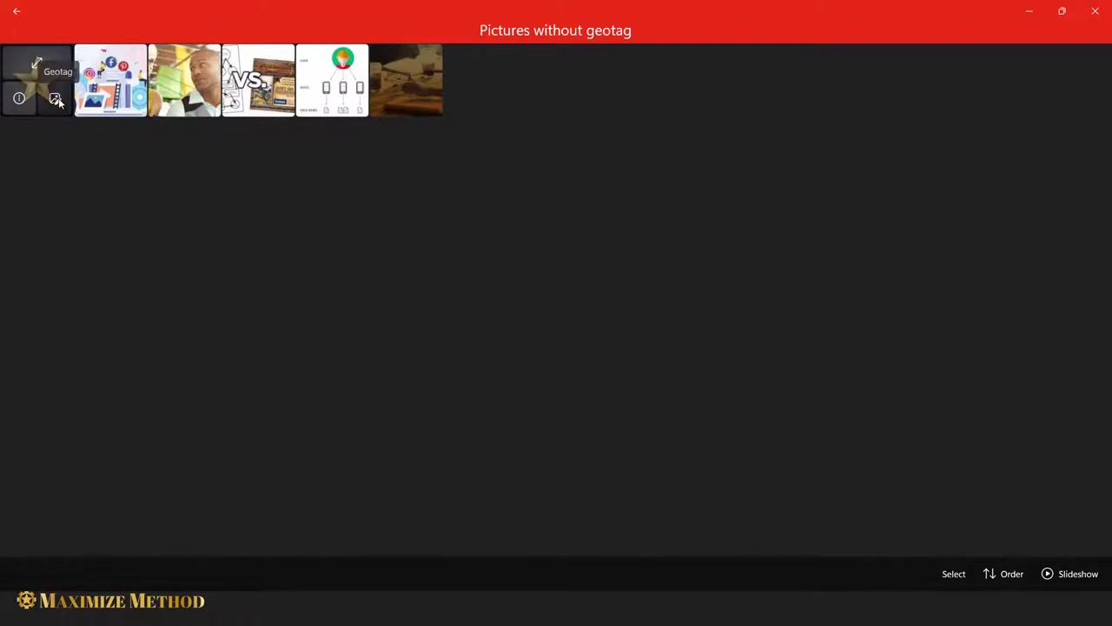
pyautogui.click(56, 100)
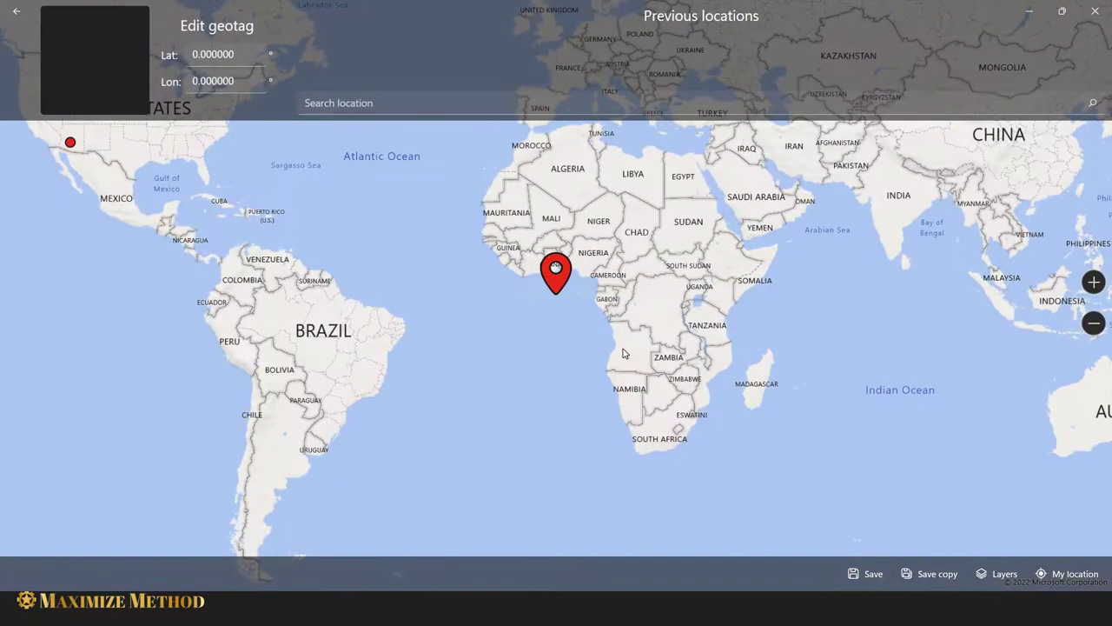
# Search the geotag editor's map for the location "starbucks scottsdale".
pyautogui.moveTo(118, 176); pyautogui.dragTo(588, 374)
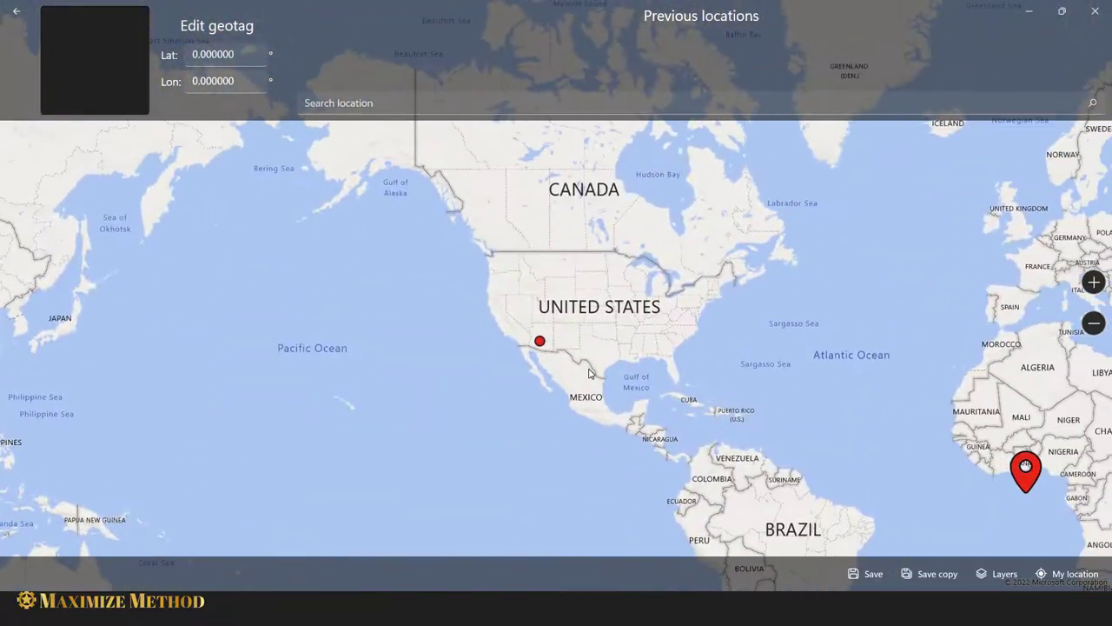
pyautogui.click(366, 96)
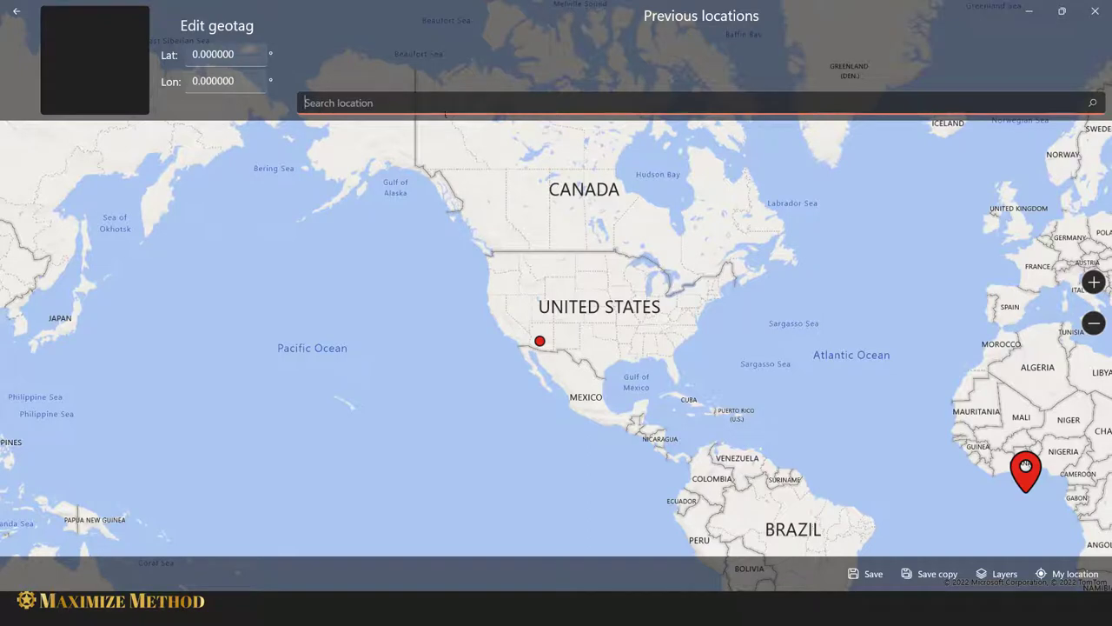
pyautogui.write('starbucks')
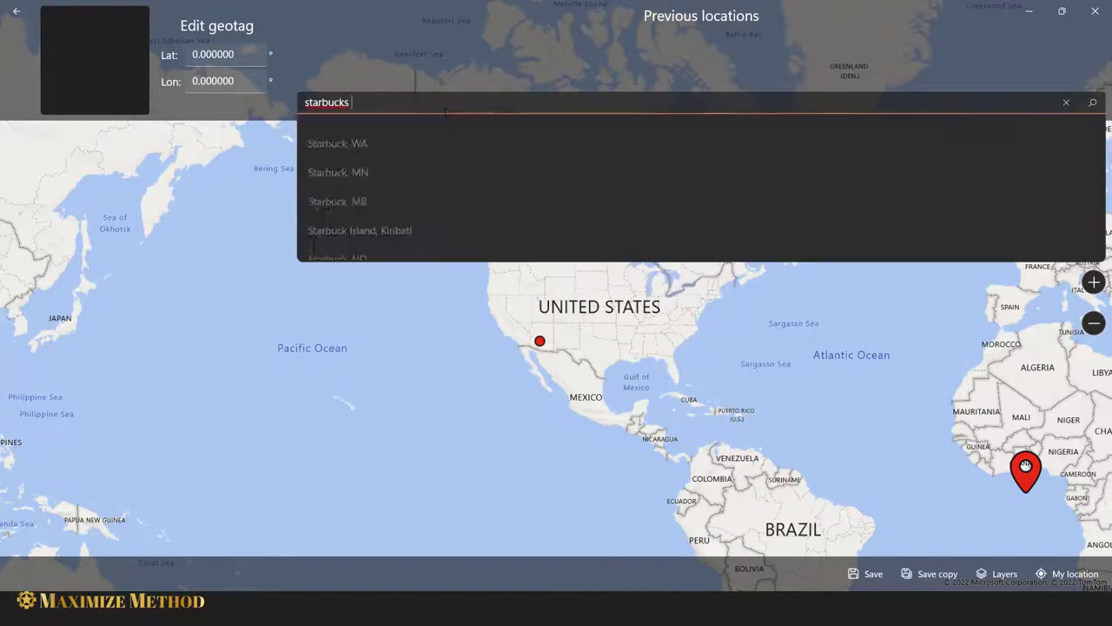
pyautogui.write(' scotts')
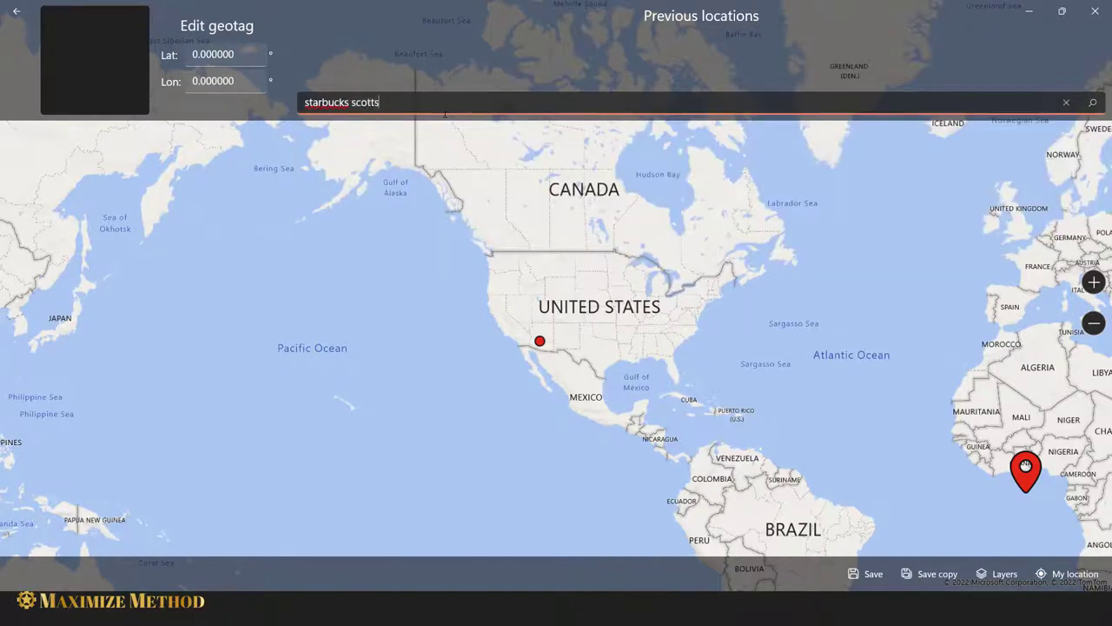
pyautogui.write('dale')
pyautogui.press('Return')
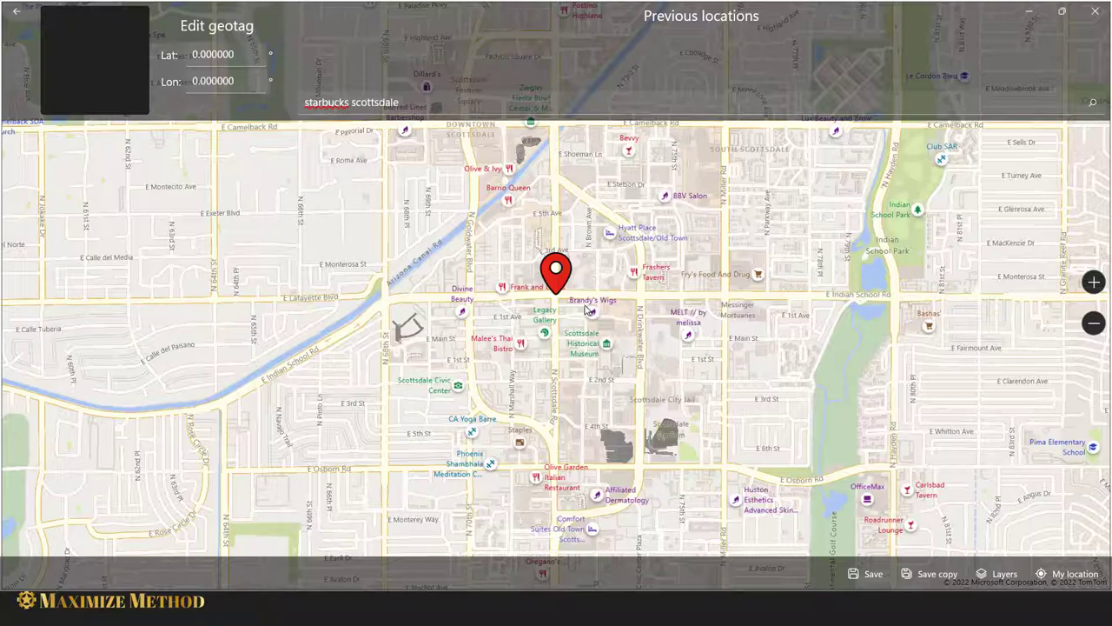
# Place the gold star image's pin just south of E Indian School Rd at 33.494794, -111.925166 and save the geotag.
pyautogui.scroll(3, 585, 308)
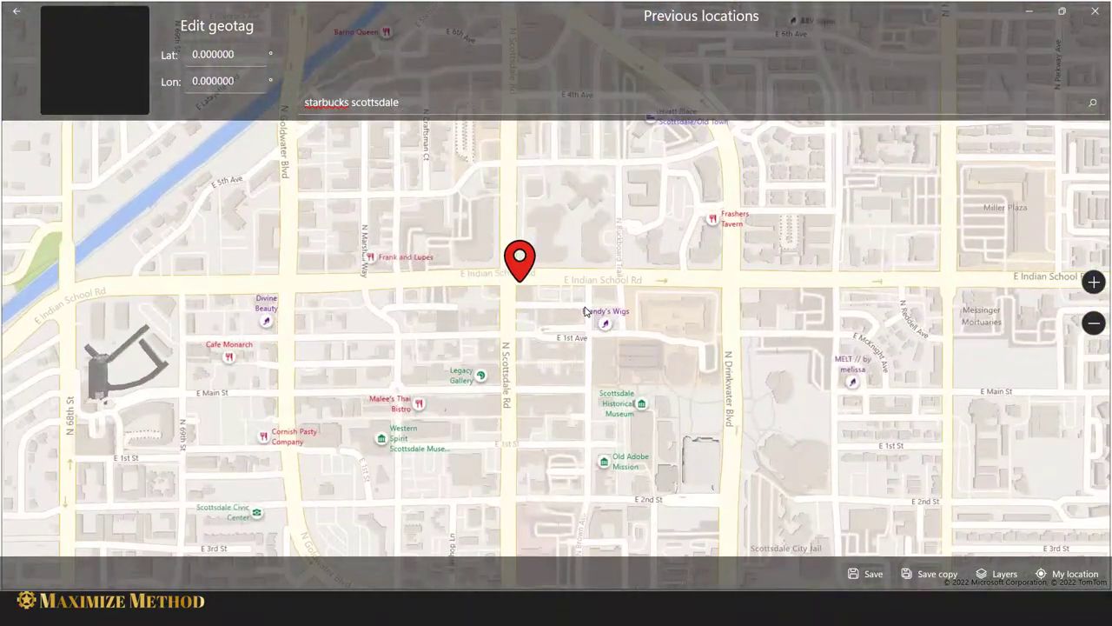
pyautogui.scroll(4, 585, 310)
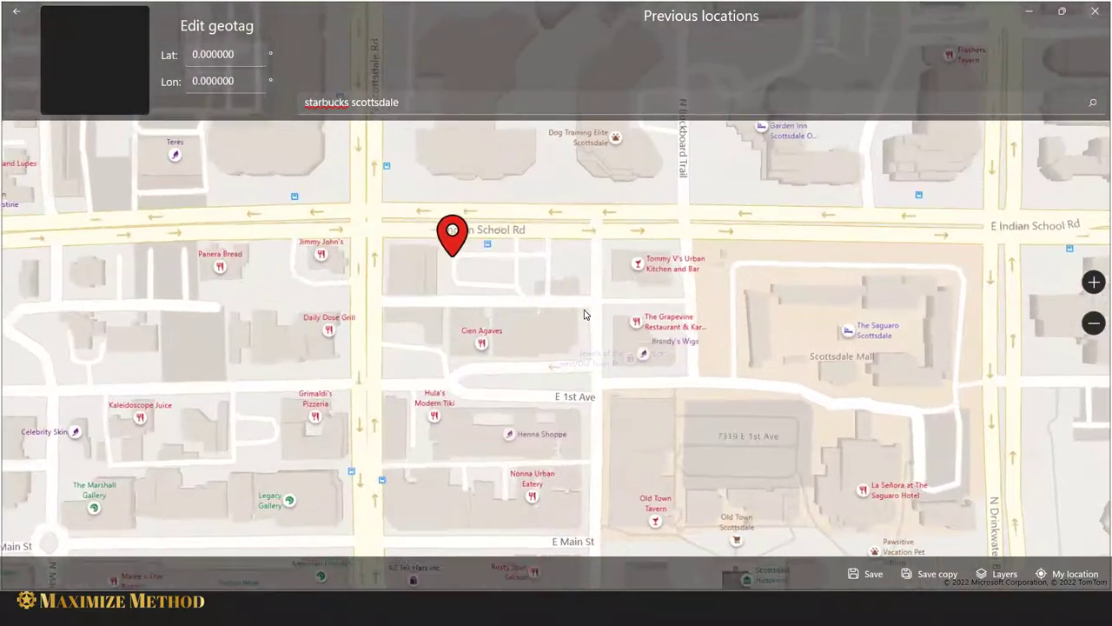
pyautogui.click(584, 315)
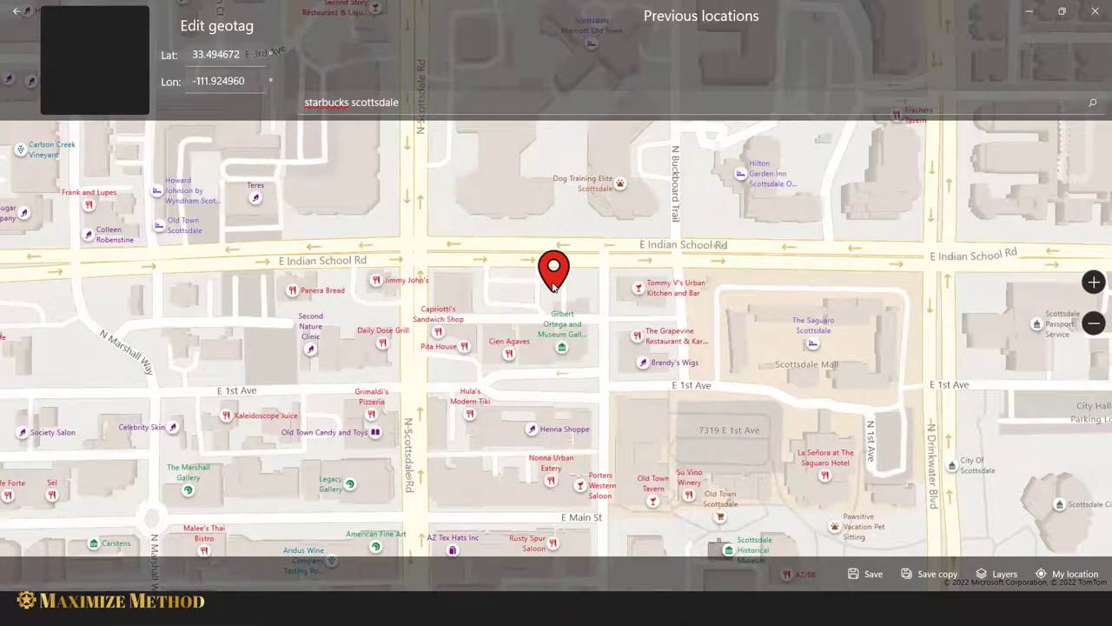
pyautogui.click(562, 306)
pyautogui.moveTo(562, 306); pyautogui.dragTo(418, 224)
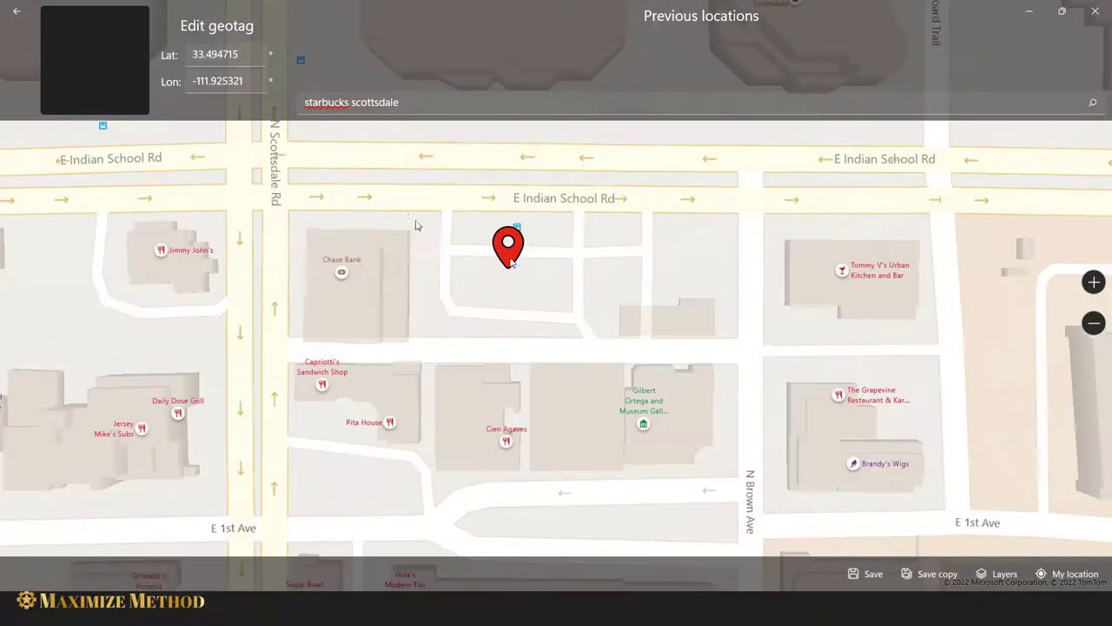
pyautogui.doubleClick(519, 247)
pyautogui.doubleClick(557, 245)
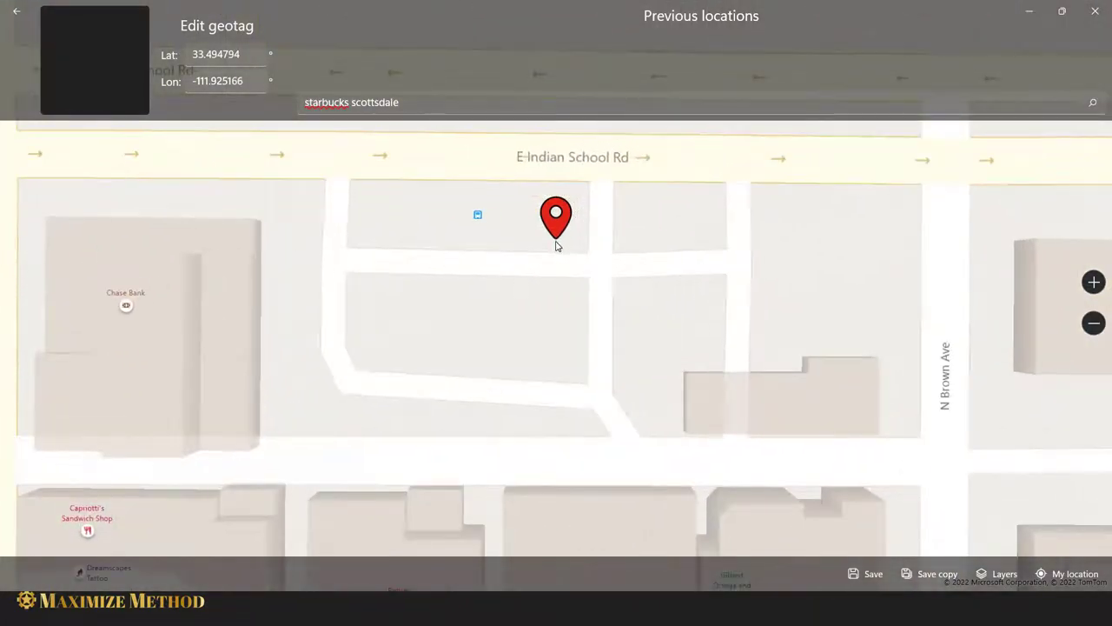
pyautogui.click(869, 576)
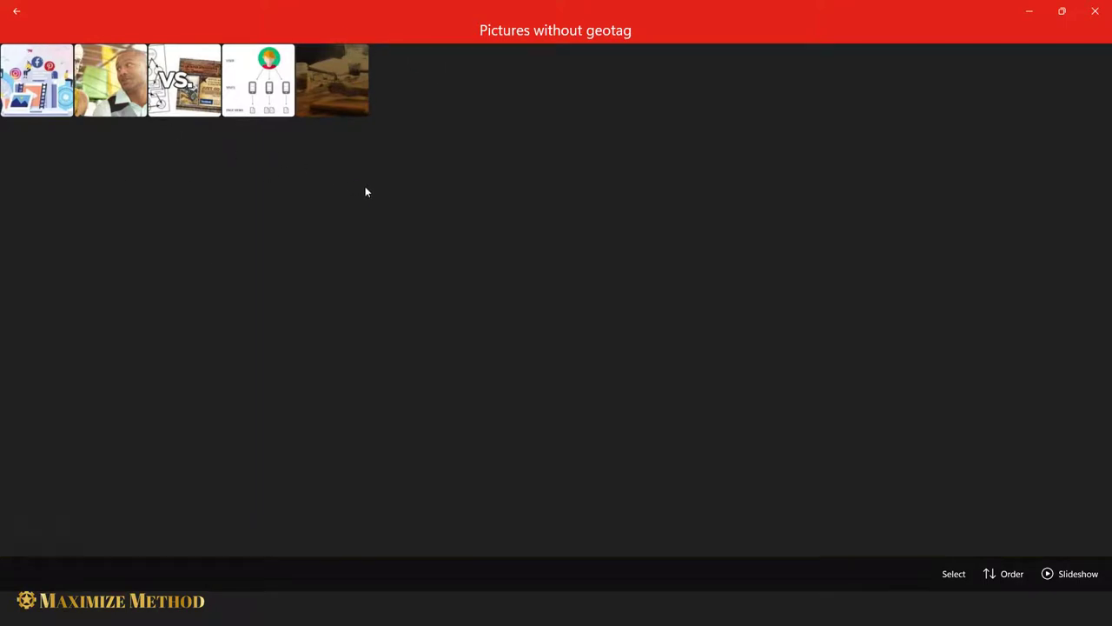
pyautogui.click(40, 105)
pyautogui.scroll(-6, 556, 309)
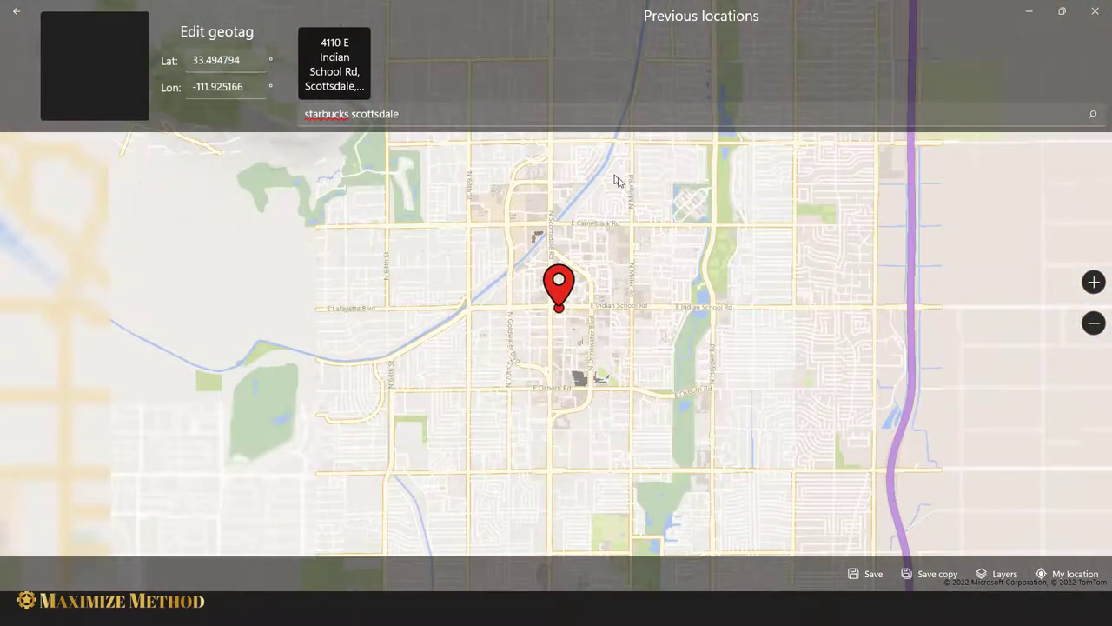
pyautogui.scroll(-2, 574, 280)
pyautogui.scroll(2, 579, 199)
pyautogui.click(513, 279)
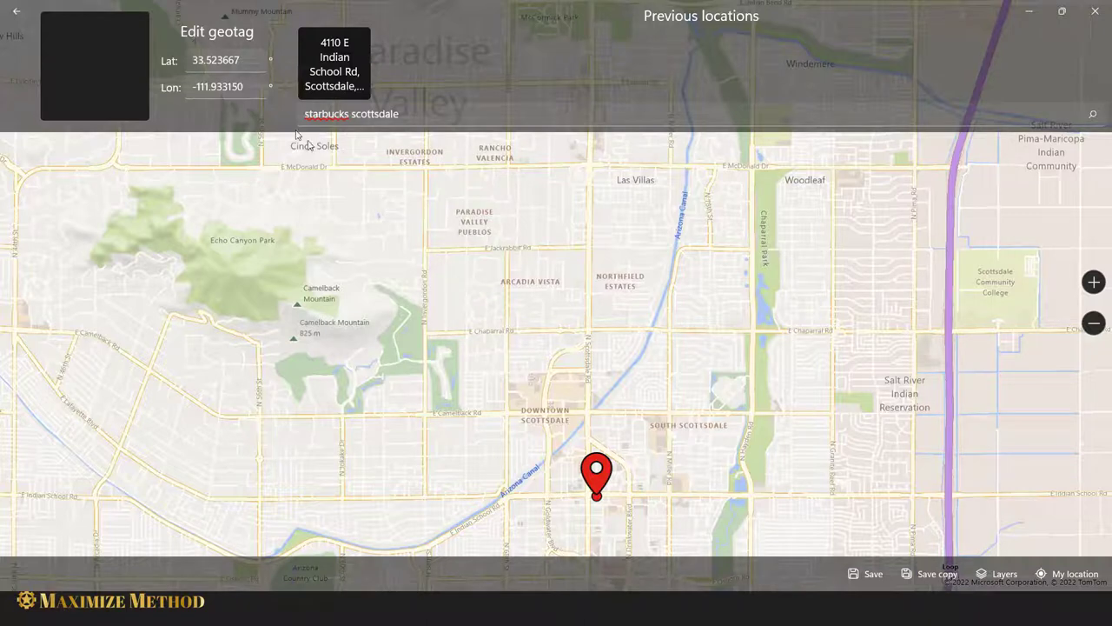
pyautogui.click(15, 12)
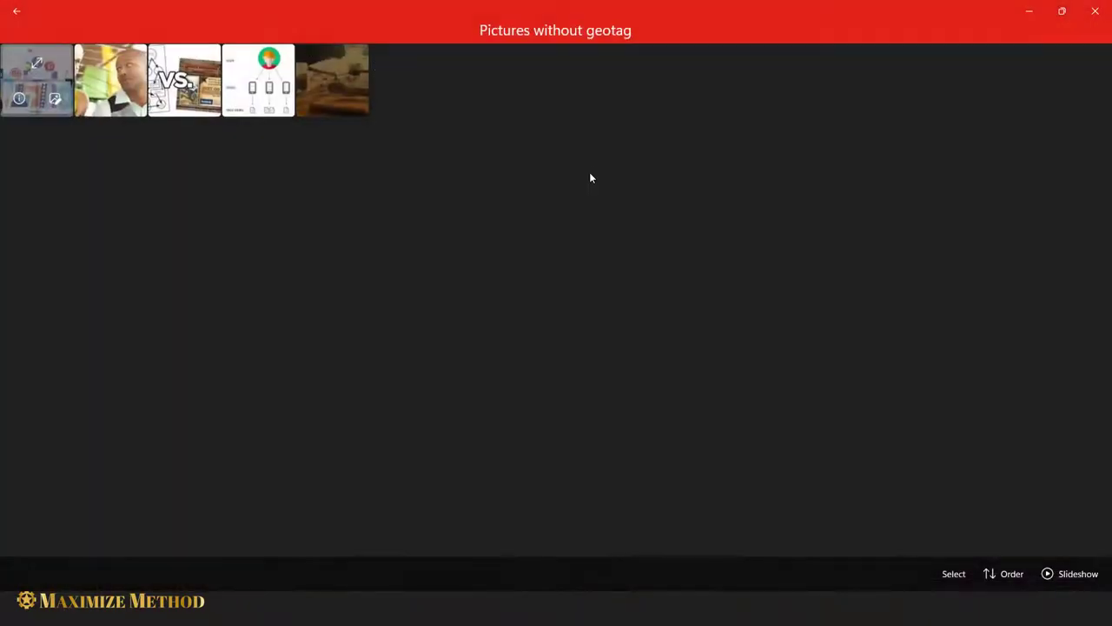
# Clear the cache and reload all folders, and check where the gold star photo's pin sits on the Phoenix-area map.
pyautogui.click(15, 13)
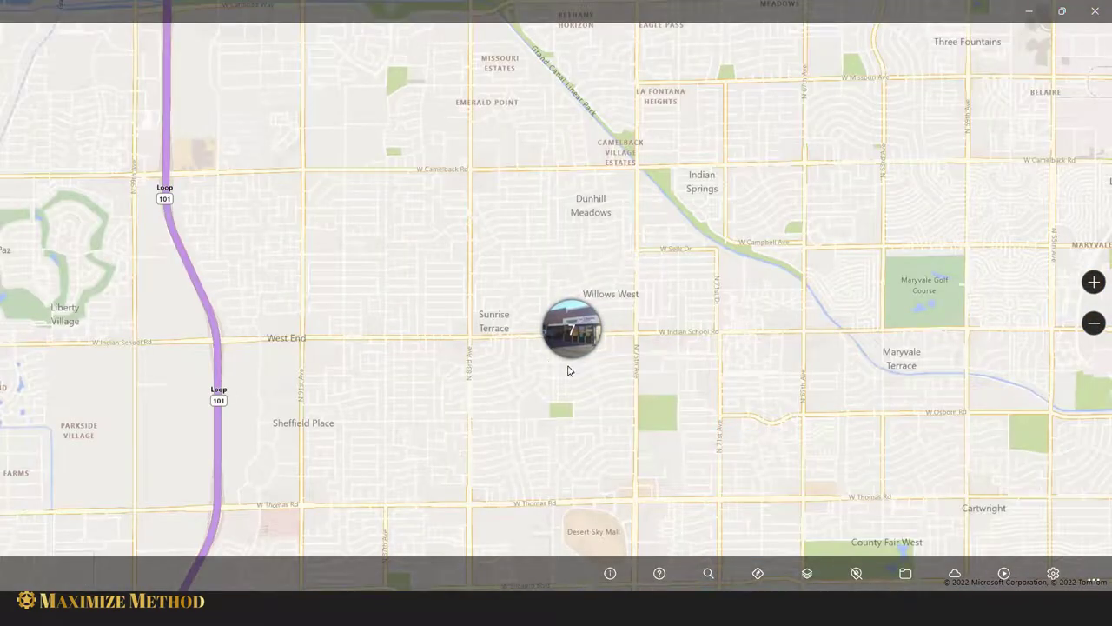
pyautogui.scroll(2, 777, 452)
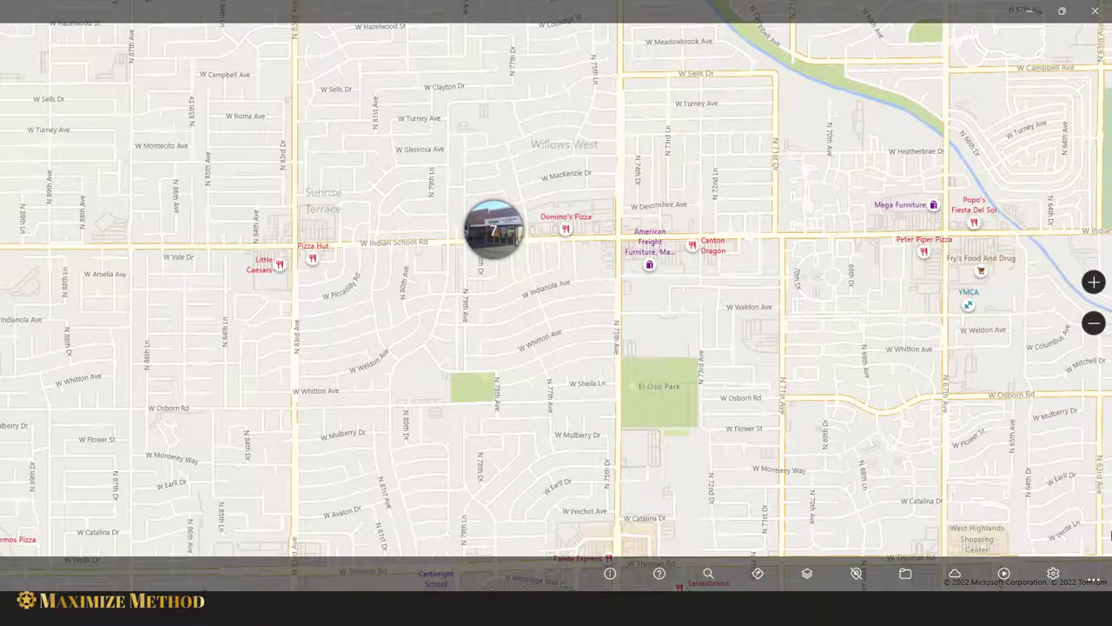
pyautogui.click(1053, 574)
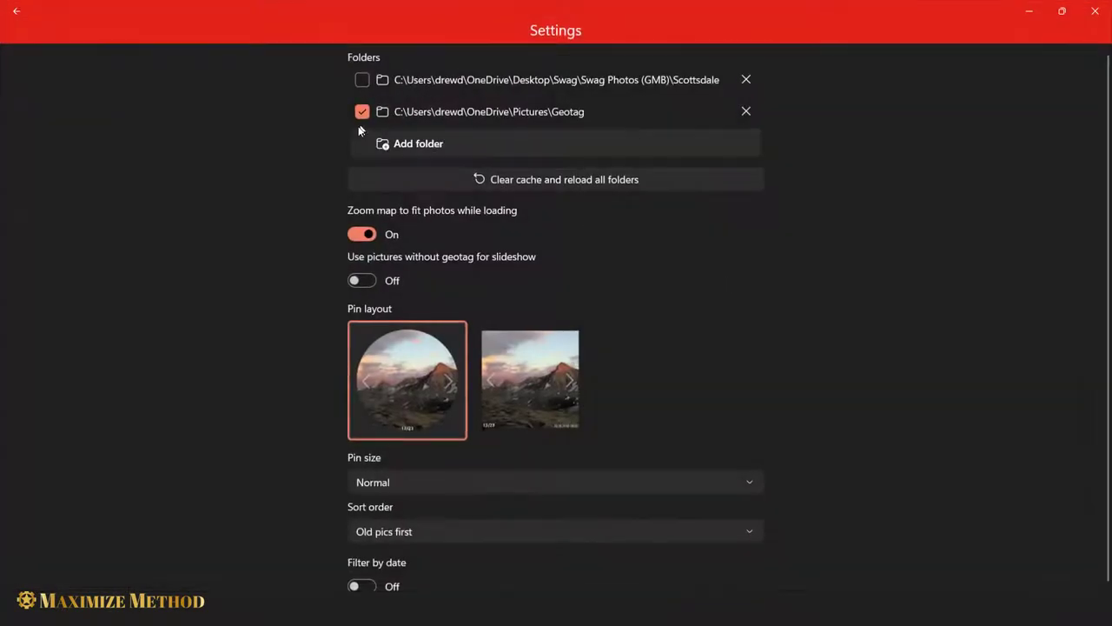
pyautogui.click(504, 180)
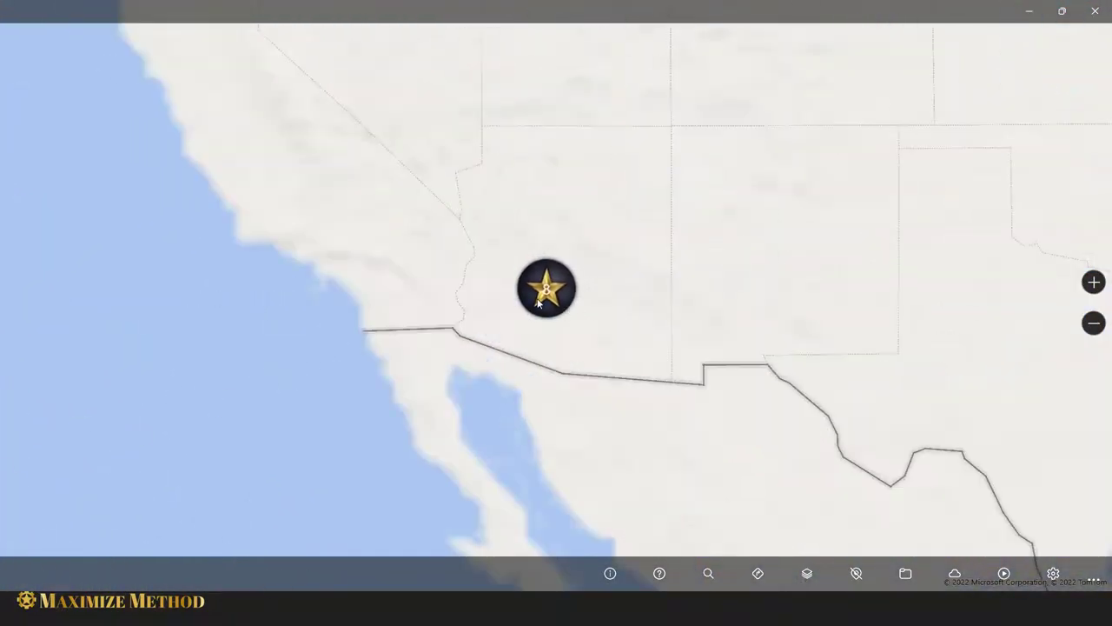
pyautogui.click(538, 302)
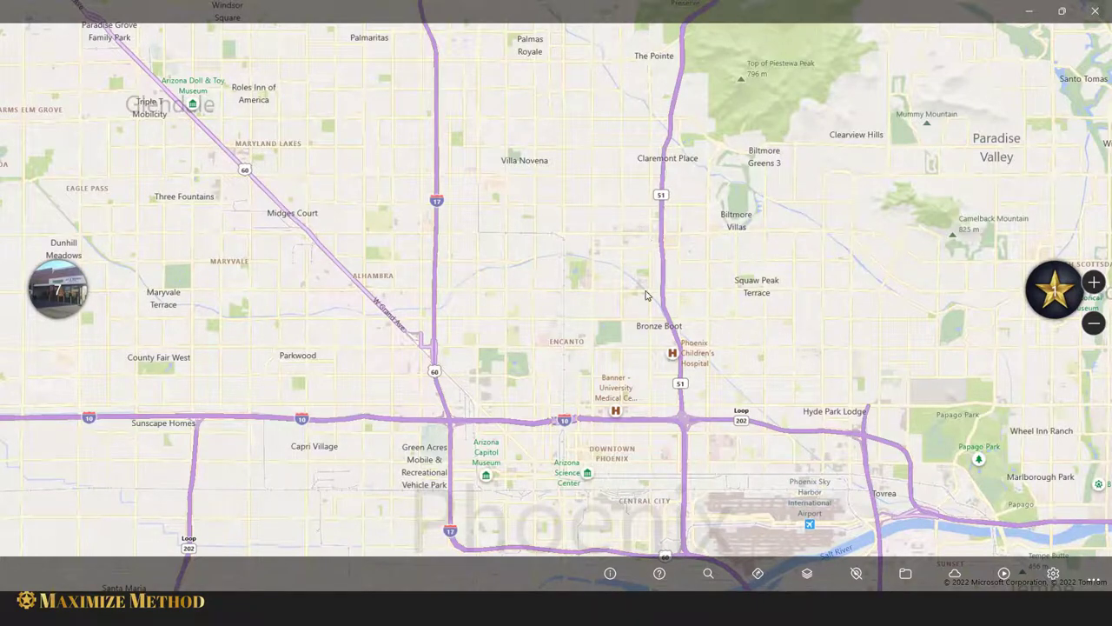
pyautogui.scroll(-3, 645, 295)
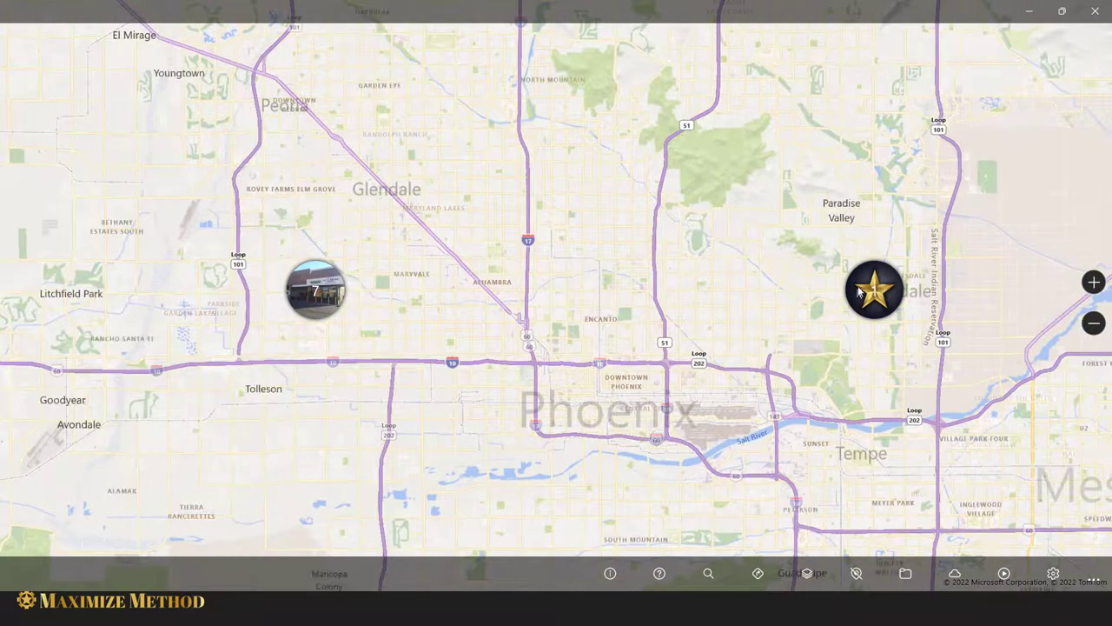